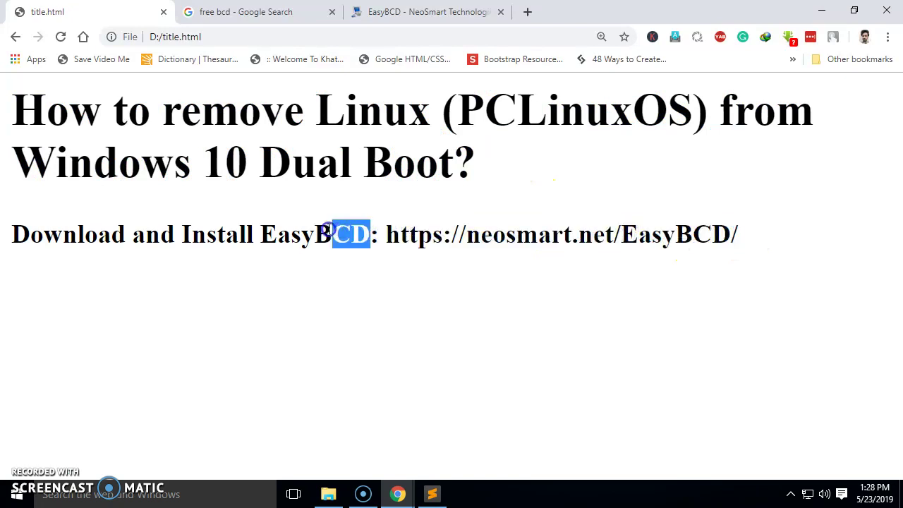
Look over the free bcd search results and the EasyBCD product page on the NeoSmart Technologies site.
{"action": "left_click", "coordinate": [237, 8]}
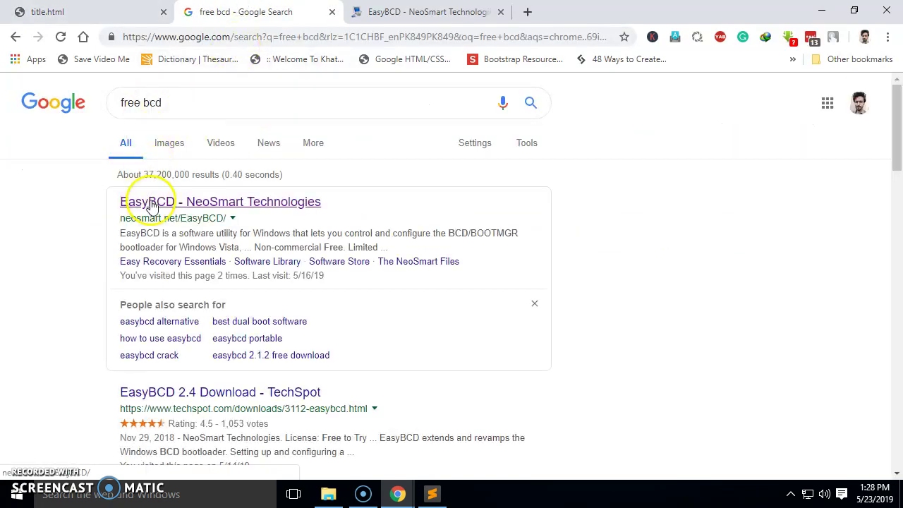
{"action": "left_click", "coordinate": [412, 12]}
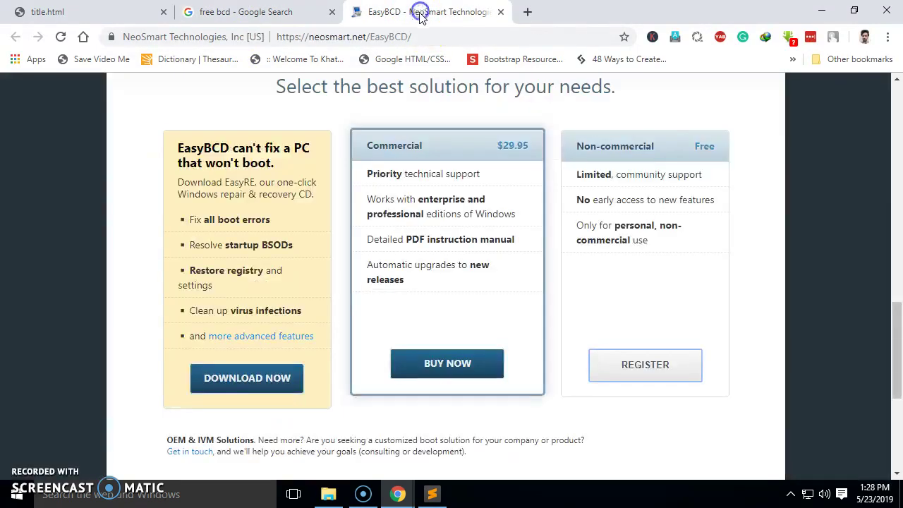
{"action": "scroll", "coordinate": [348, 106], "scroll_direction": "down", "scroll_amount": 5}
{"action": "scroll", "coordinate": [347, 106], "scroll_direction": "up", "scroll_amount": 5}
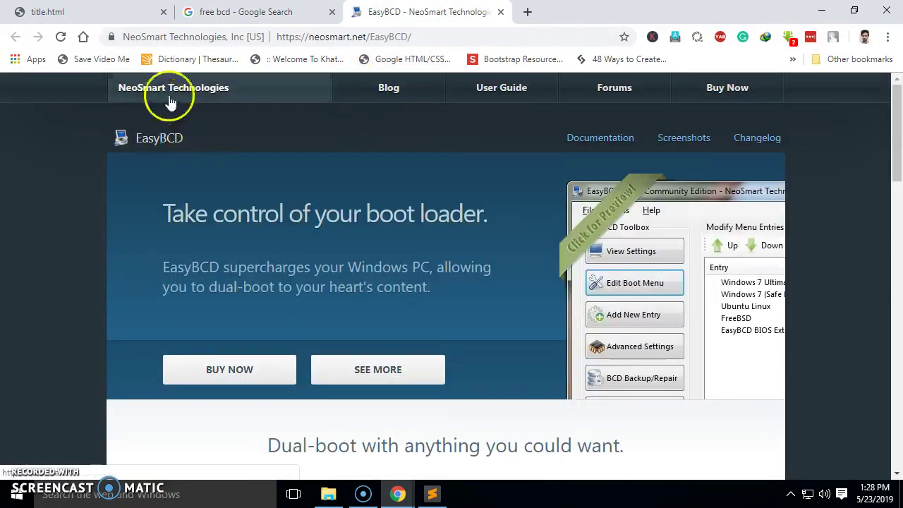
{"action": "scroll", "coordinate": [282, 191], "scroll_direction": "down", "scroll_amount": 9}
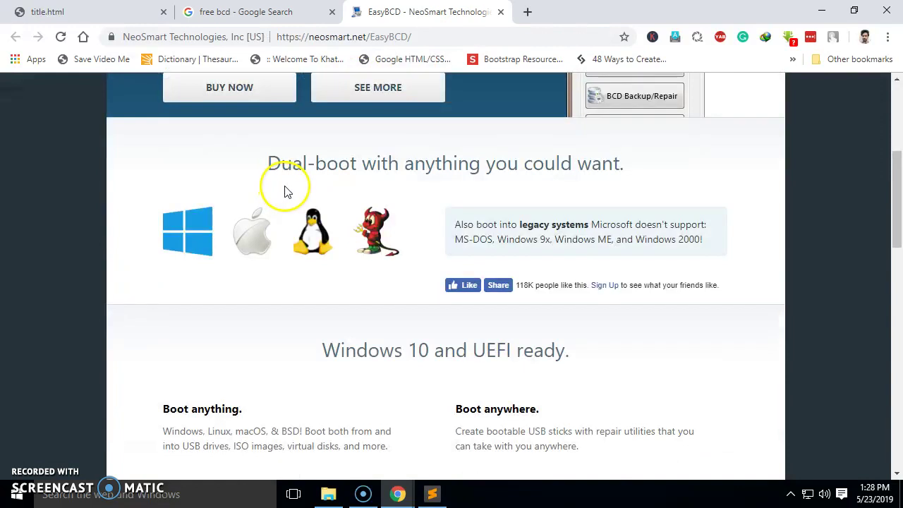
{"action": "scroll", "coordinate": [199, 113], "scroll_direction": "up", "scroll_amount": 8}
{"action": "scroll", "coordinate": [202, 138], "scroll_direction": "up", "scroll_amount": 1}
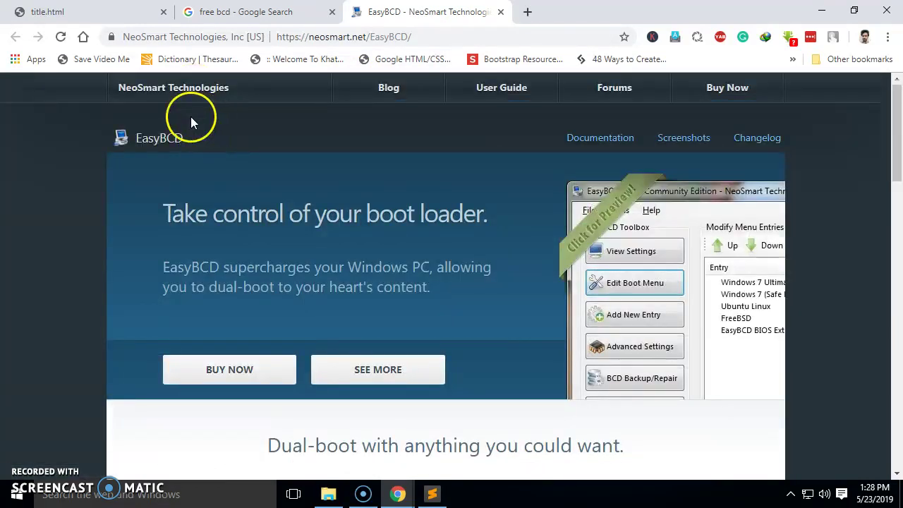
Open EasyBCD - NeoSmart Technologies from the free bcd search results and go to the free non-commercial edition's registration form.
{"action": "left_click", "coordinate": [244, 12]}
{"action": "left_click", "coordinate": [189, 204]}
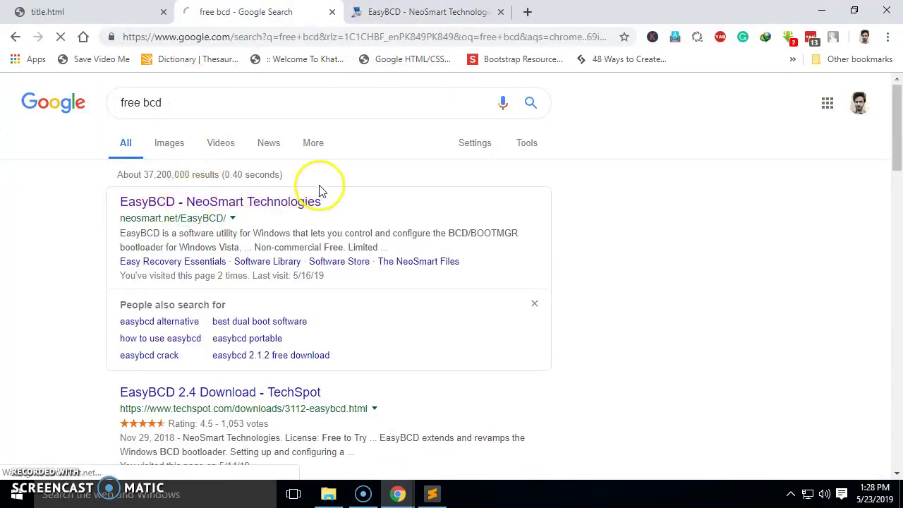
{"action": "scroll", "coordinate": [383, 250], "scroll_direction": "down", "scroll_amount": 15}
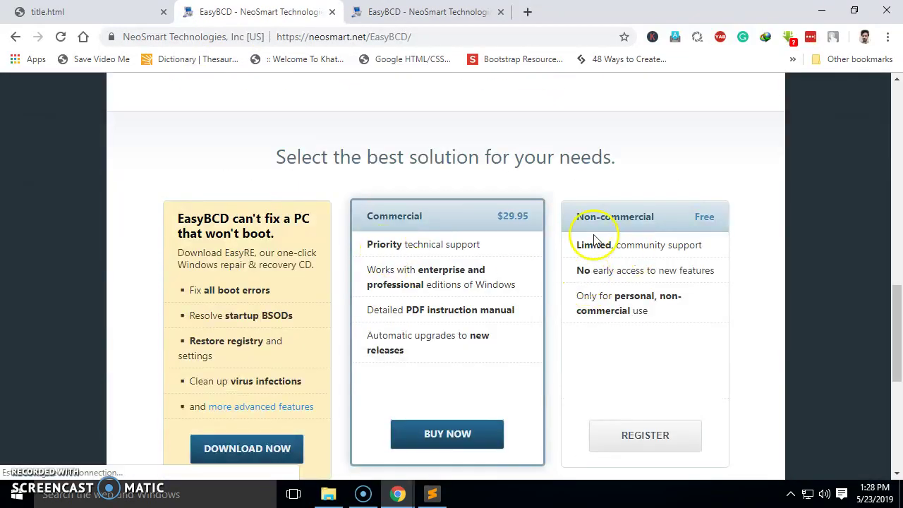
{"action": "left_click_drag", "start_coordinate": [575, 217], "coordinate": [695, 218]}
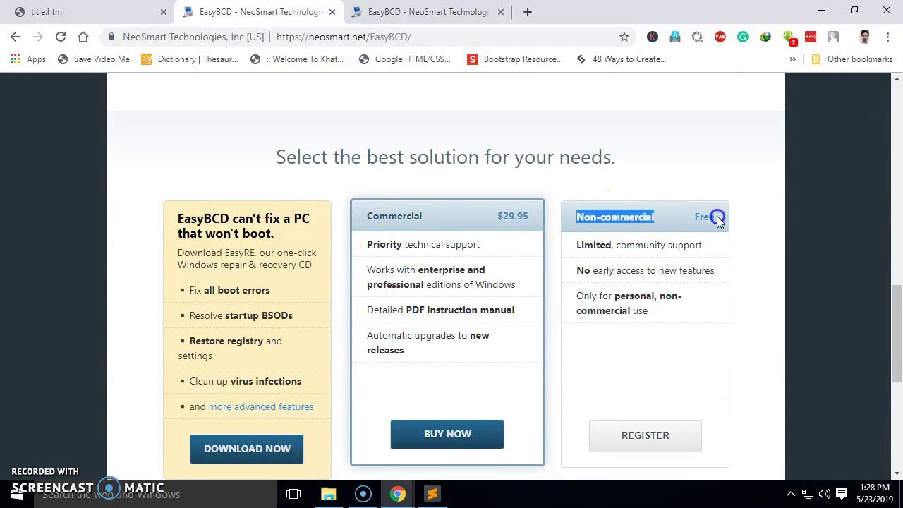
{"action": "left_click", "coordinate": [653, 441]}
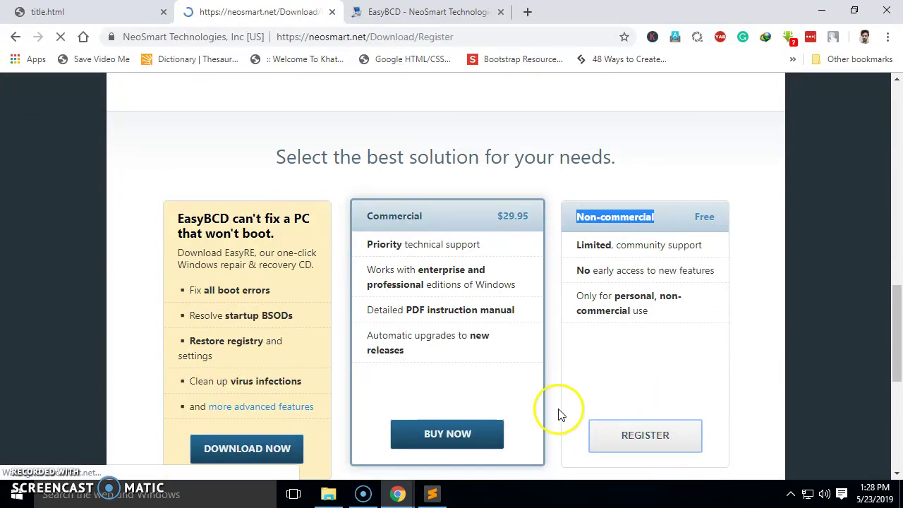
{"action": "left_click", "coordinate": [181, 392]}
{"action": "left_click", "coordinate": [179, 415]}
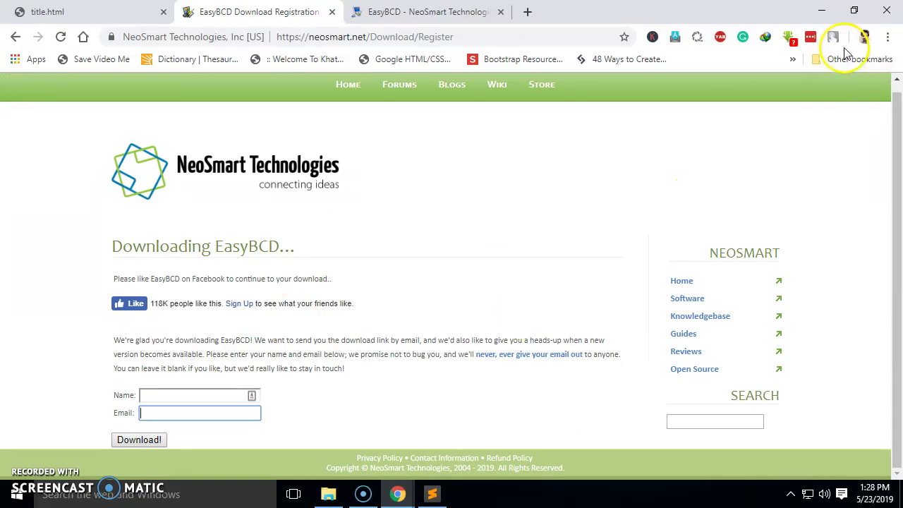
Show the desktop and view the computer's drives under This PC in File Explorer.
{"action": "left_click", "coordinate": [899, 494]}
{"action": "double_click", "coordinate": [92, 42]}
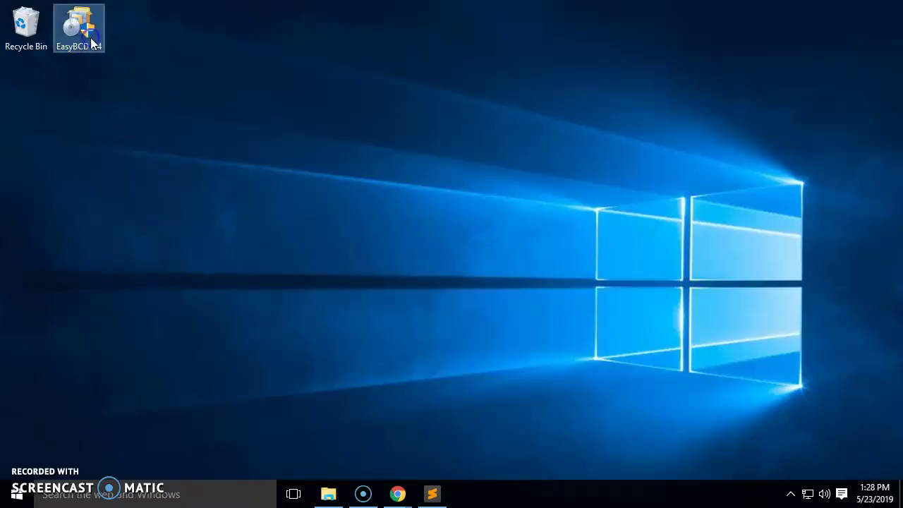
{"action": "left_click", "coordinate": [17, 494]}
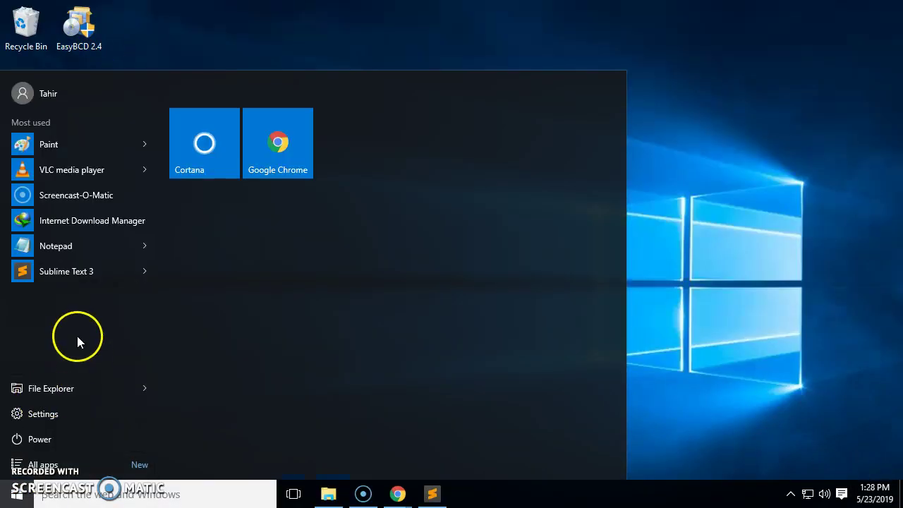
{"action": "left_click", "coordinate": [67, 381]}
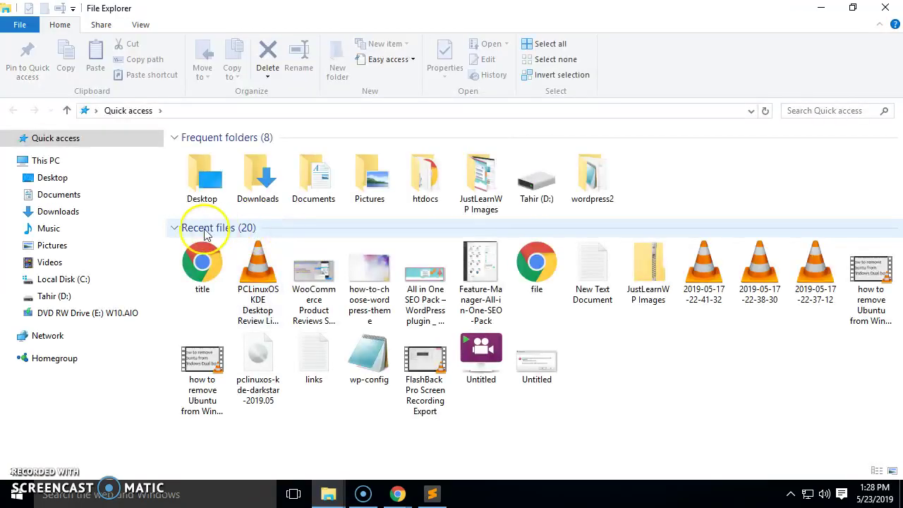
{"action": "left_click", "coordinate": [53, 161]}
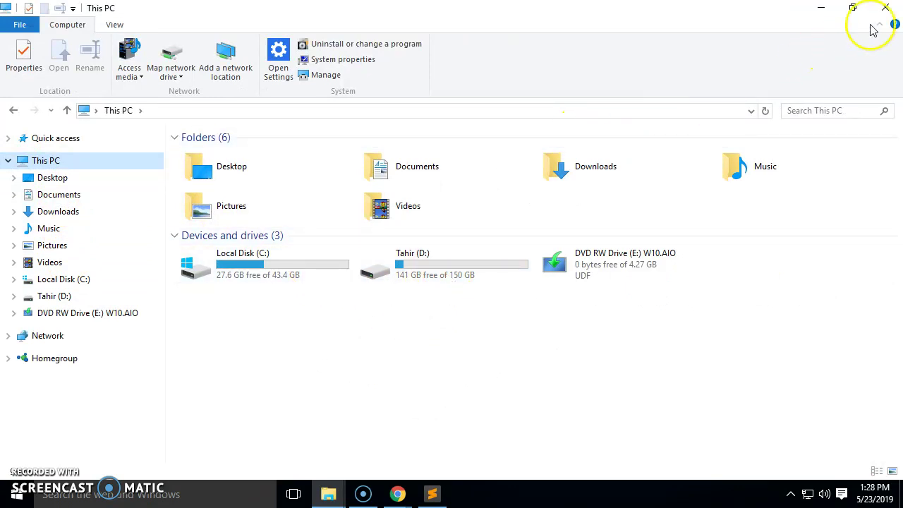
{"action": "left_click", "coordinate": [823, 7]}
Run the EasyBCD 2.4 installer on the desktop as administrator and install EasyBCD Core and Desktop Shortcut.
{"action": "right_click", "coordinate": [85, 43]}
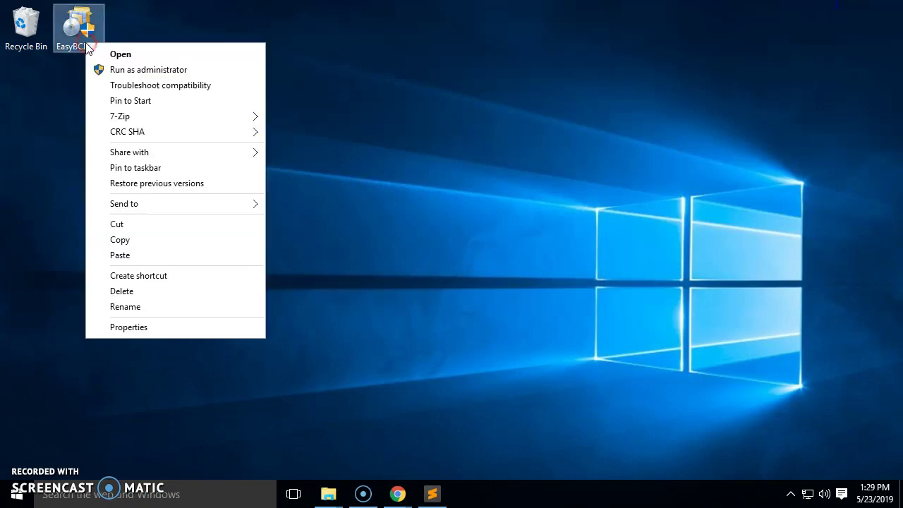
{"action": "left_click", "coordinate": [141, 69]}
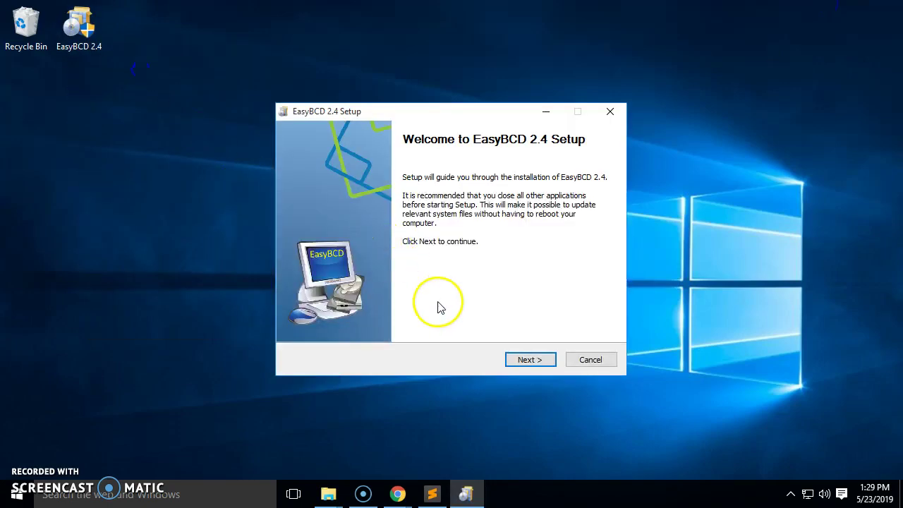
{"action": "left_click", "coordinate": [529, 361]}
{"action": "left_click", "coordinate": [530, 361]}
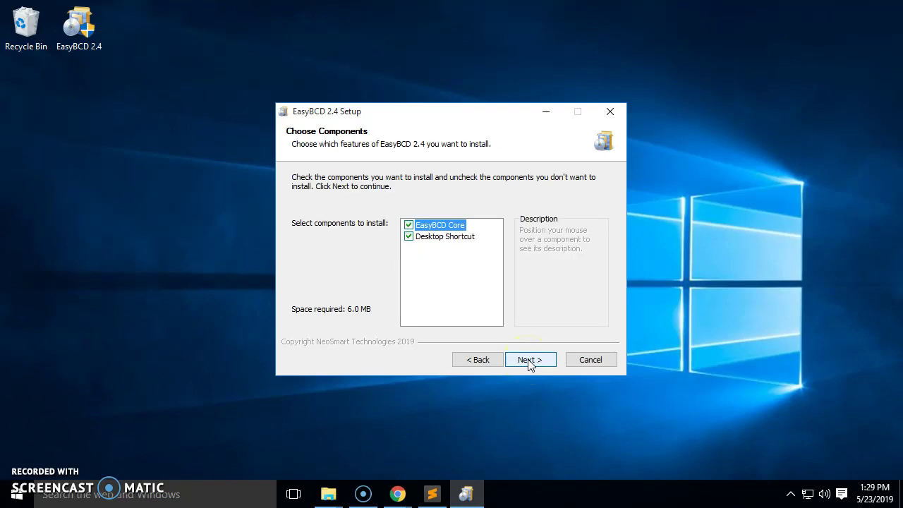
{"action": "left_click", "coordinate": [531, 361]}
{"action": "left_click", "coordinate": [531, 360]}
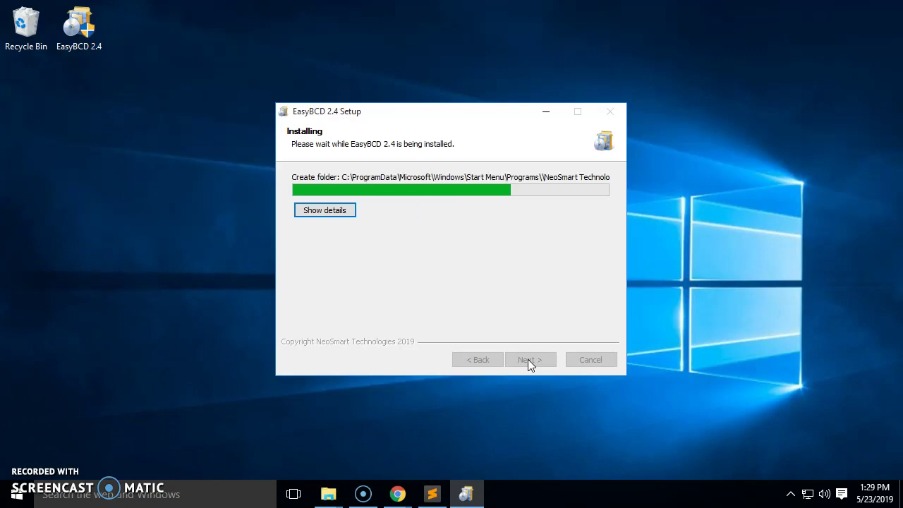
{"action": "left_click", "coordinate": [530, 361]}
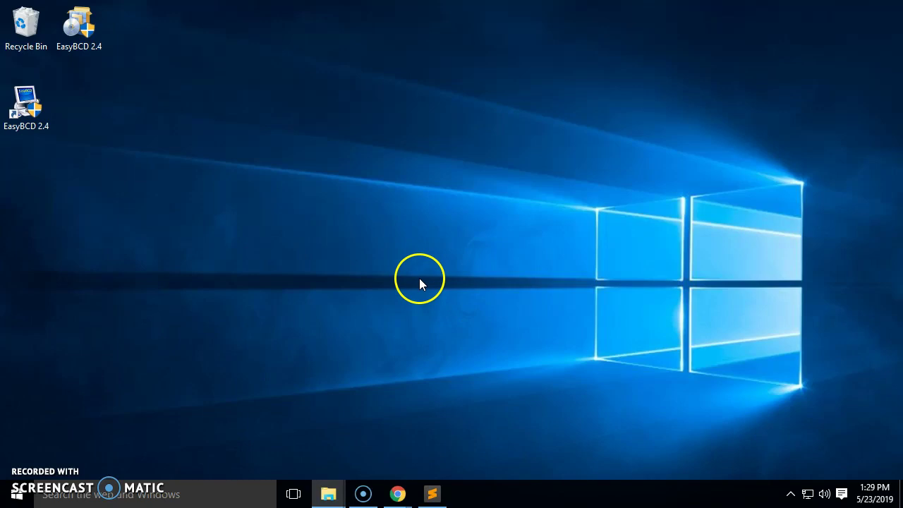
Accept EasyBCD's non-commercial licence notice and write the Vista+ BCD/bootmgr bootloader to the MBR.
{"action": "left_click", "coordinate": [530, 240]}
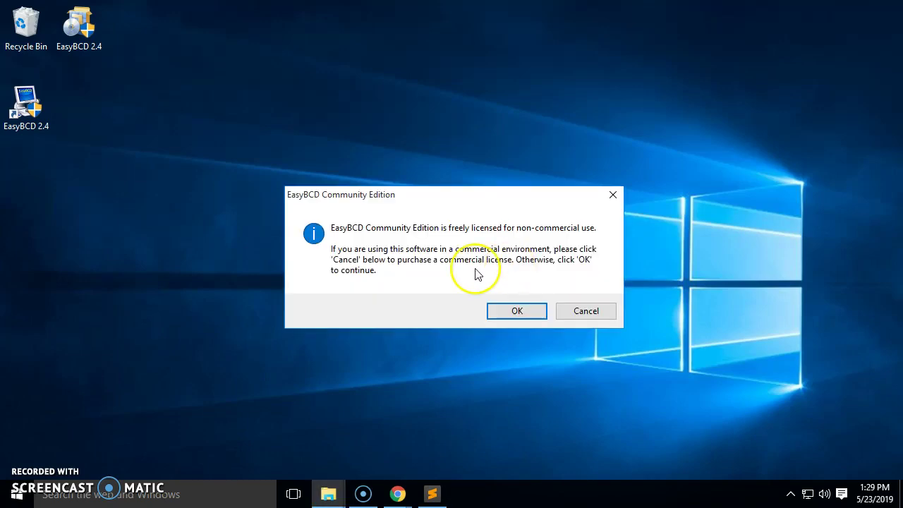
{"action": "left_click", "coordinate": [520, 311]}
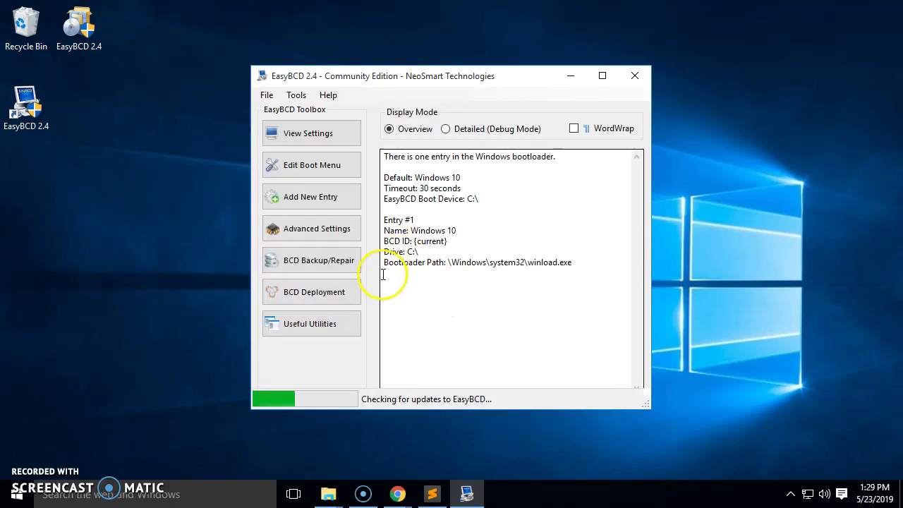
{"action": "left_click", "coordinate": [331, 293]}
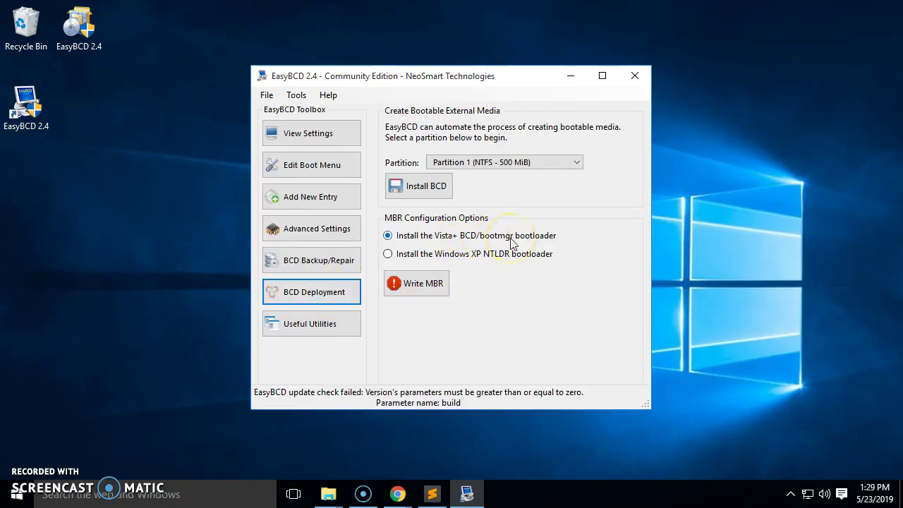
{"action": "left_click", "coordinate": [432, 283]}
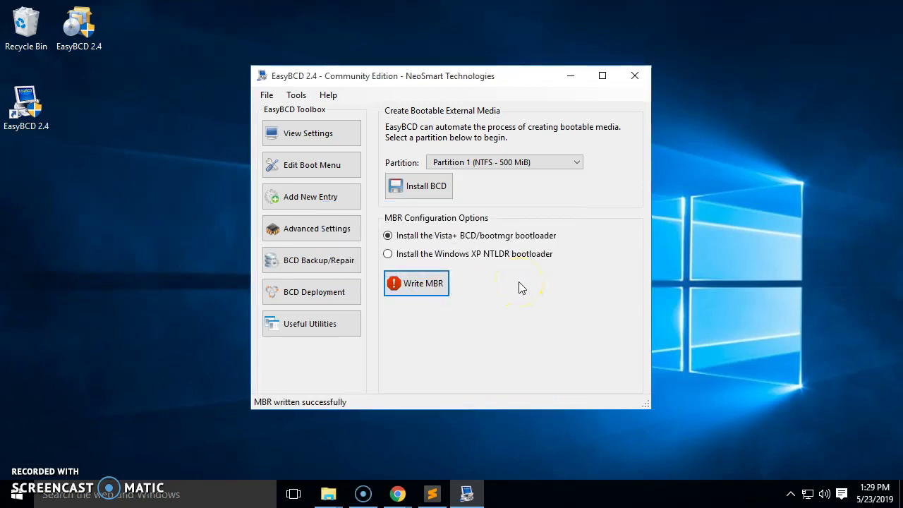
Set the Windows boot menu to be skipped in EasyBCD, save the settings and minimize the program.
{"action": "left_click", "coordinate": [329, 172]}
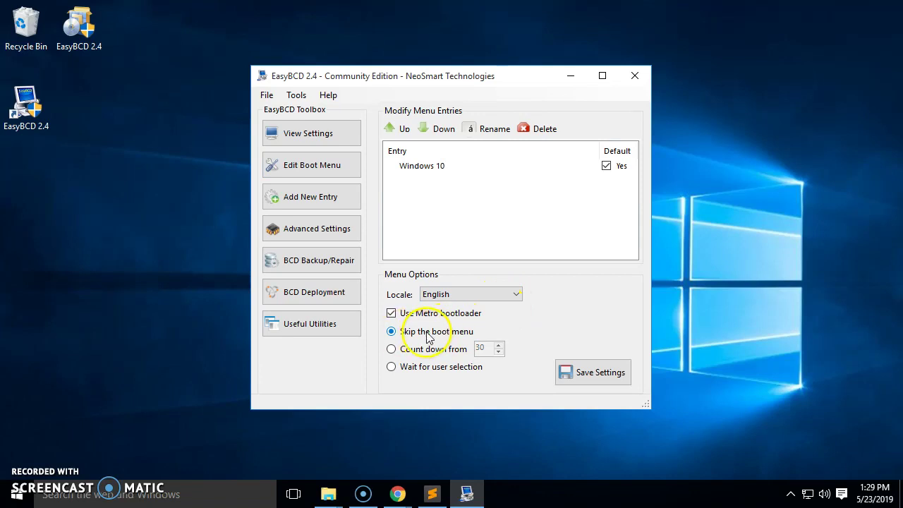
{"action": "left_click", "coordinate": [573, 371]}
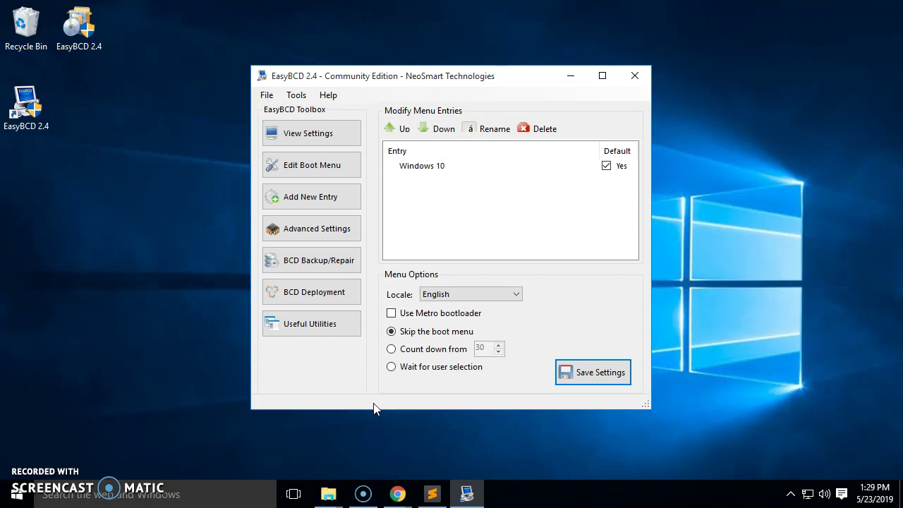
{"action": "left_click", "coordinate": [571, 77]}
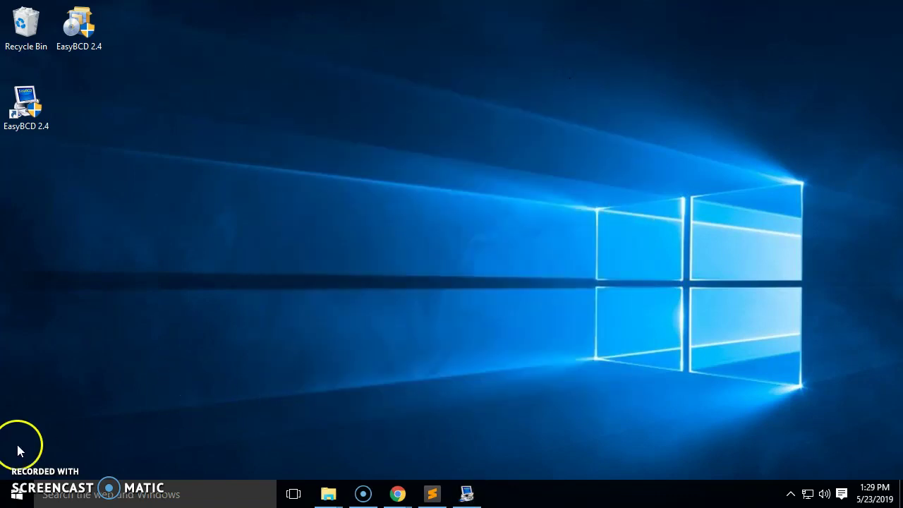
Open Computer Management, show Disk Management and maximize the window.
{"action": "left_click", "coordinate": [16, 494]}
{"action": "right_click", "coordinate": [74, 391]}
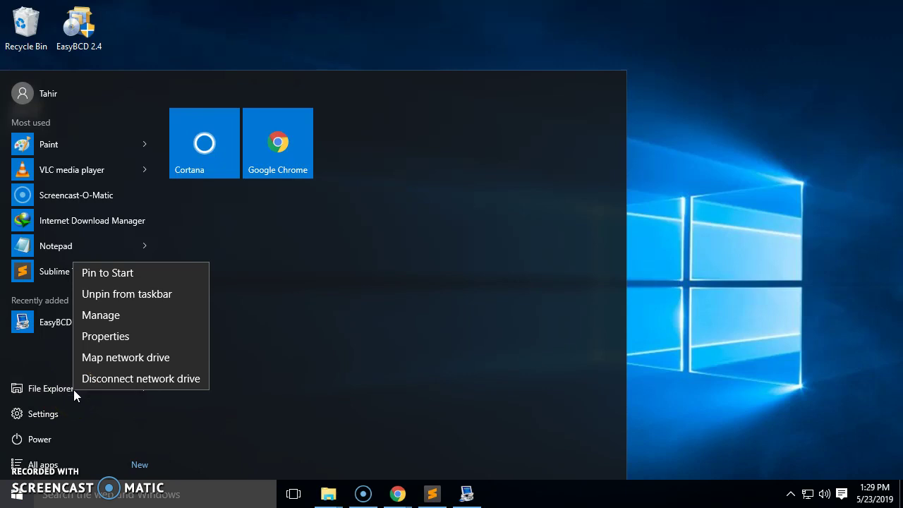
{"action": "left_click", "coordinate": [106, 316]}
{"action": "left_click_drag", "start_coordinate": [112, 321], "coordinate": [406, 285]}
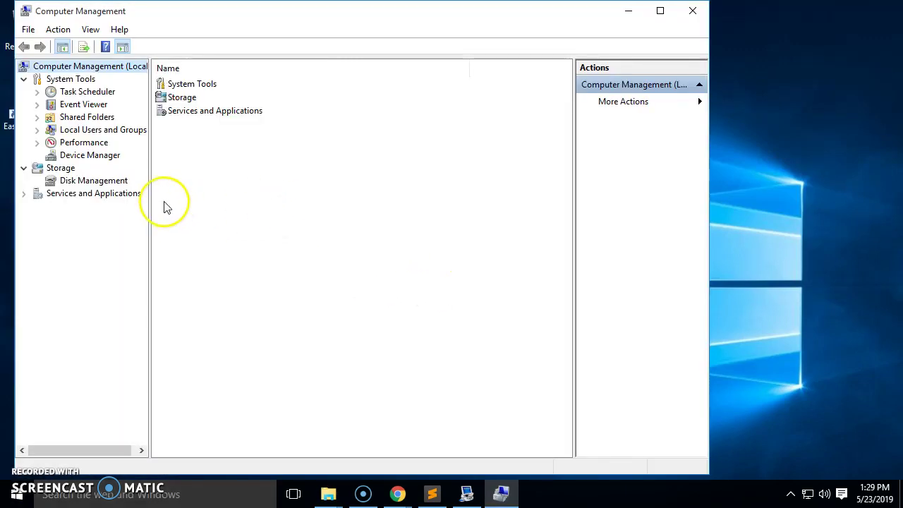
{"action": "left_click", "coordinate": [117, 182]}
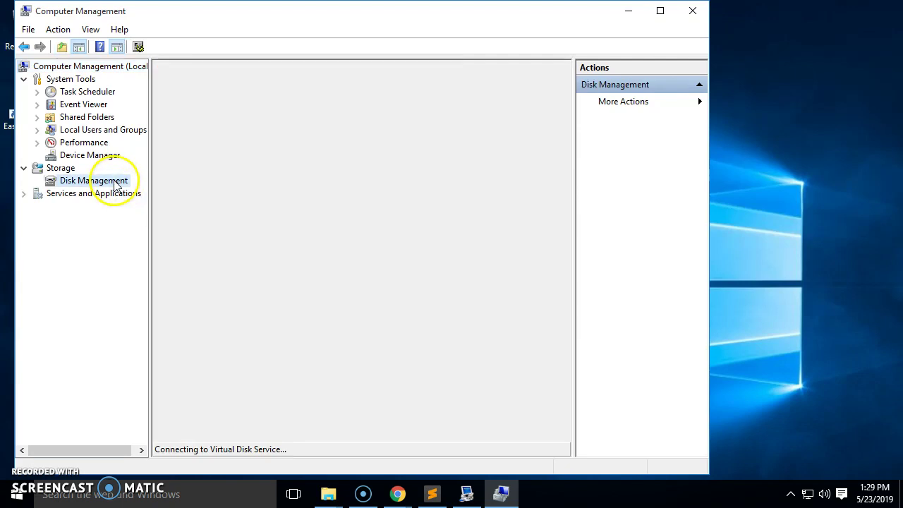
{"action": "left_click", "coordinate": [660, 10]}
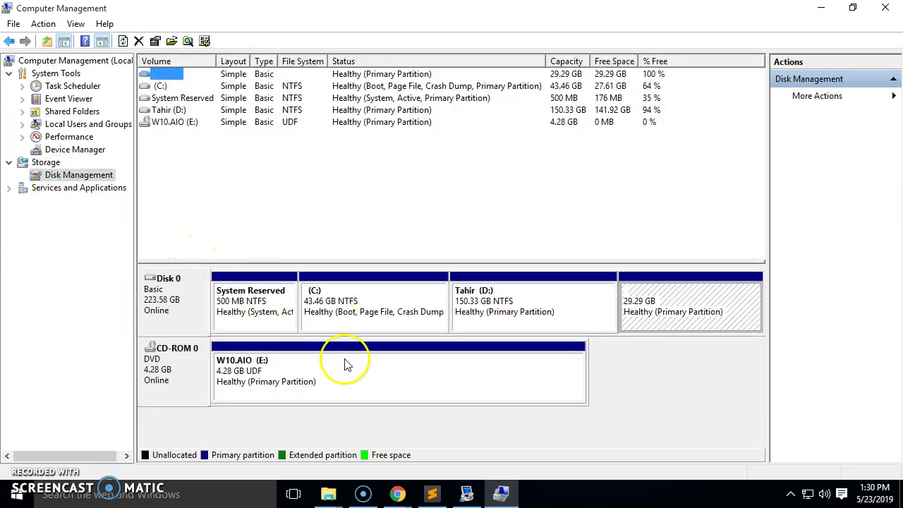
Check the available actions for the unlettered 29.29 GB partition on Disk 0 and examine the drives under This PC.
{"action": "right_click", "coordinate": [655, 304]}
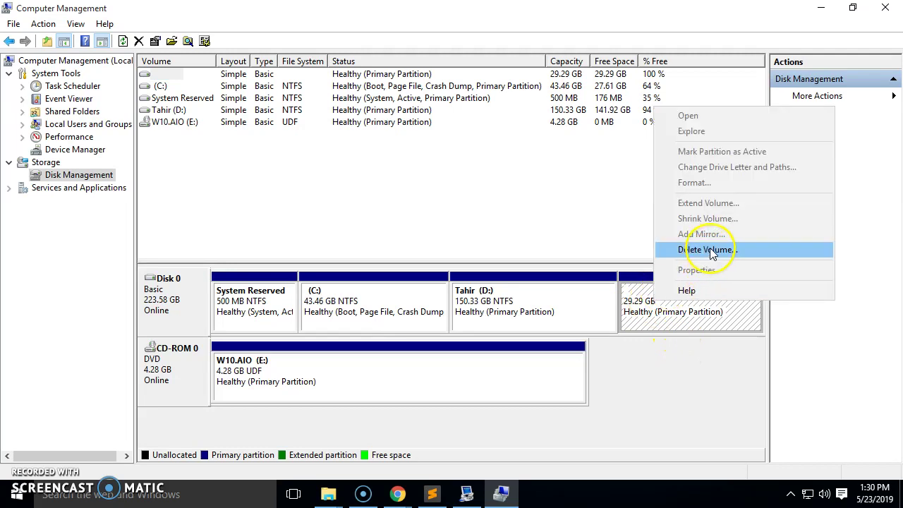
{"action": "left_click", "coordinate": [705, 346]}
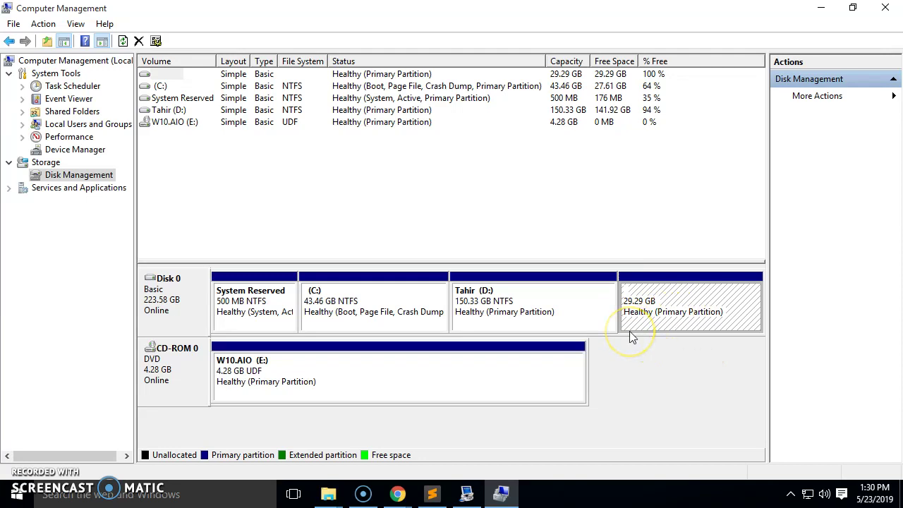
{"action": "mouse_move", "coordinate": [329, 494]}
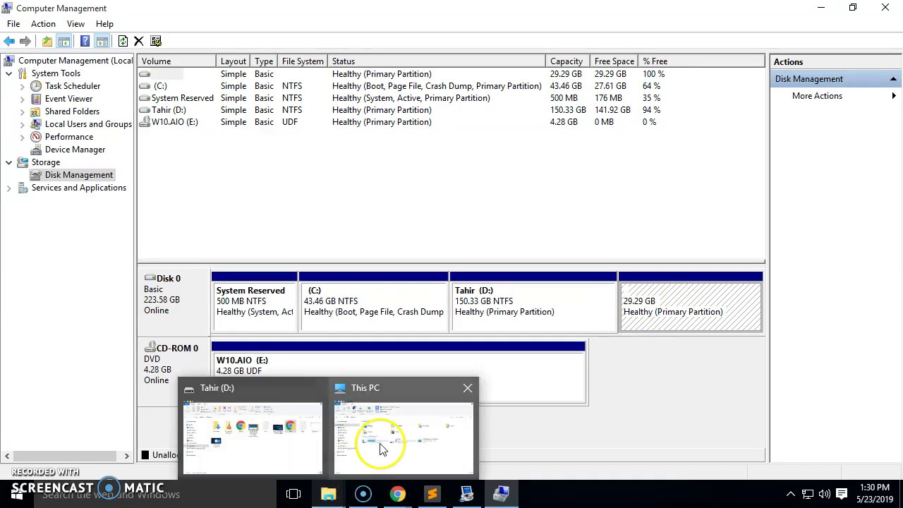
{"action": "left_click", "coordinate": [381, 449]}
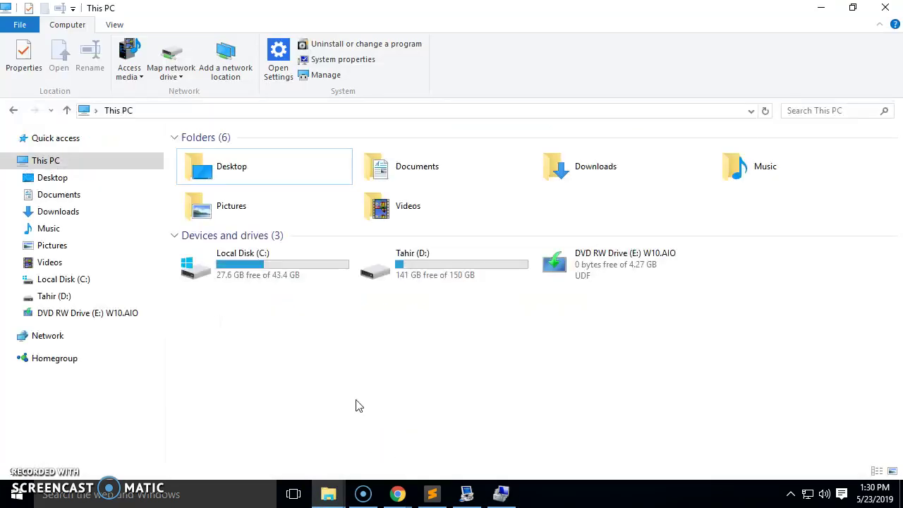
{"action": "left_click", "coordinate": [288, 281]}
{"action": "left_click_drag", "start_coordinate": [288, 278], "coordinate": [292, 290]}
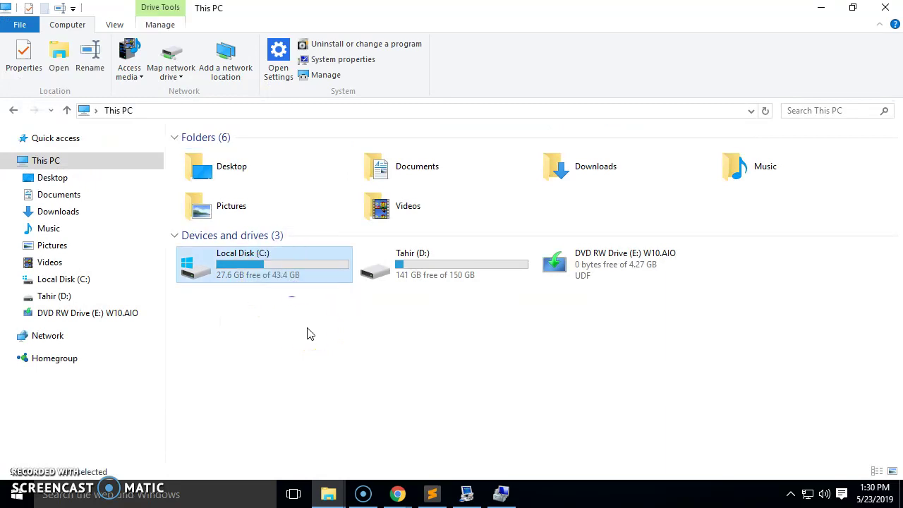
Return to Disk Management and delete the unlettered 29.29 GB primary partition on Disk 0, confirming the deletion.
{"action": "left_click", "coordinate": [308, 334]}
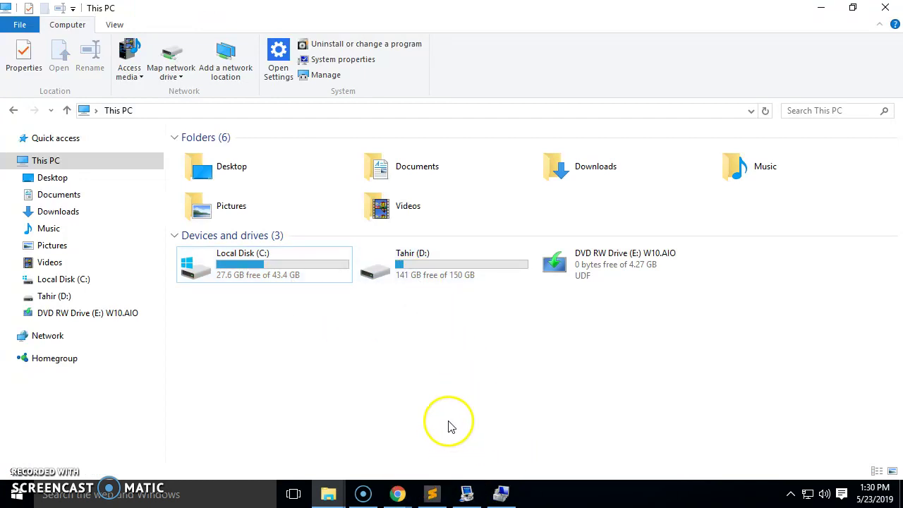
{"action": "key", "text": "alt+Tab"}
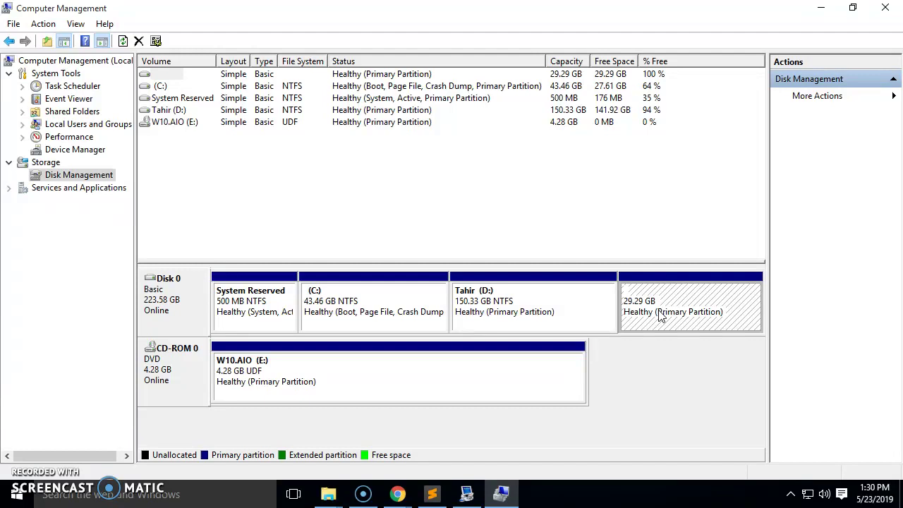
{"action": "right_click", "coordinate": [662, 317]}
{"action": "left_click", "coordinate": [695, 259]}
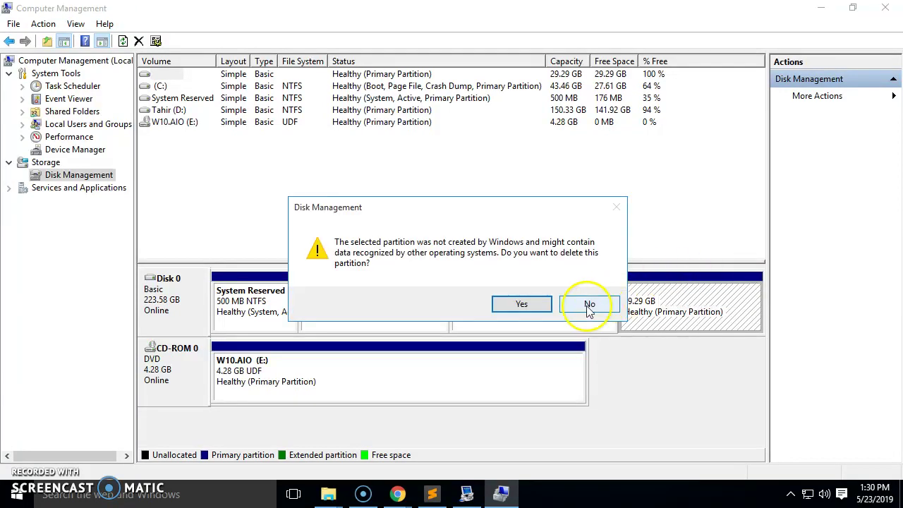
{"action": "left_click", "coordinate": [535, 308]}
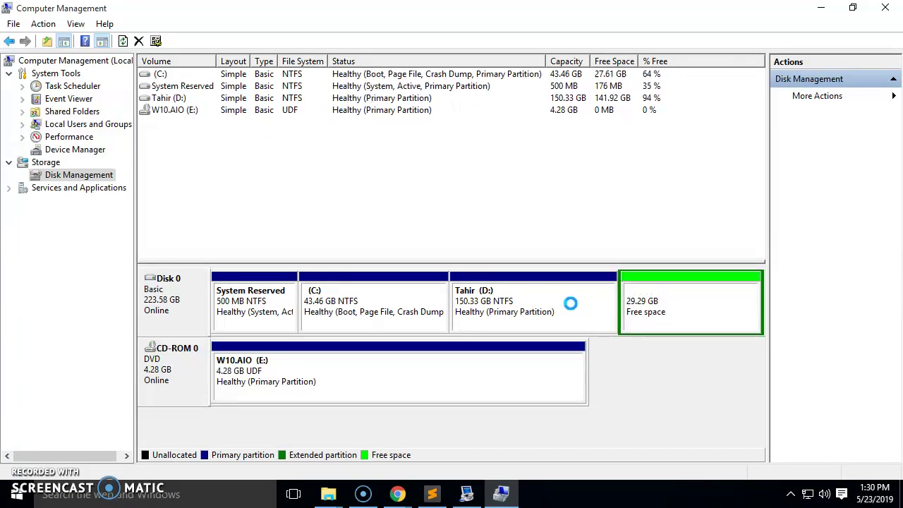
Compare the available actions for the 29.29 GB free space, the D: volume and the C: volume on Disk 0.
{"action": "left_click", "coordinate": [649, 313]}
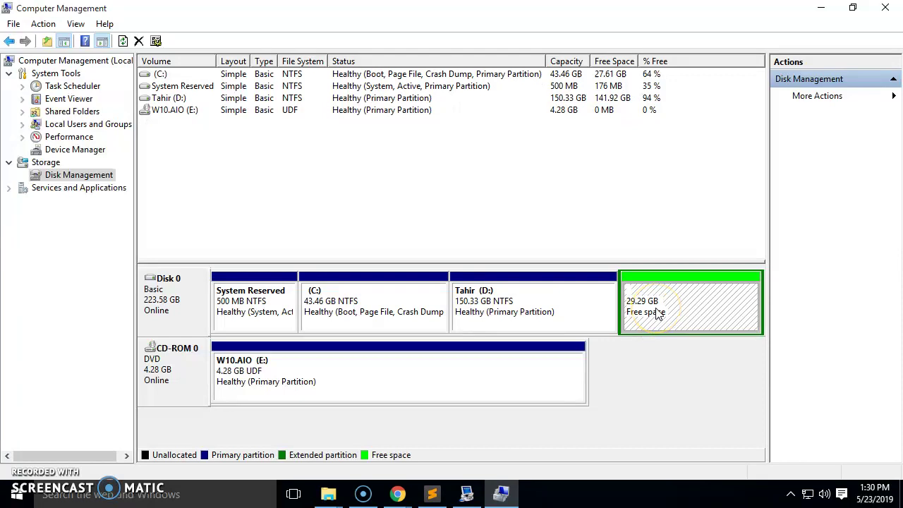
{"action": "right_click", "coordinate": [656, 314]}
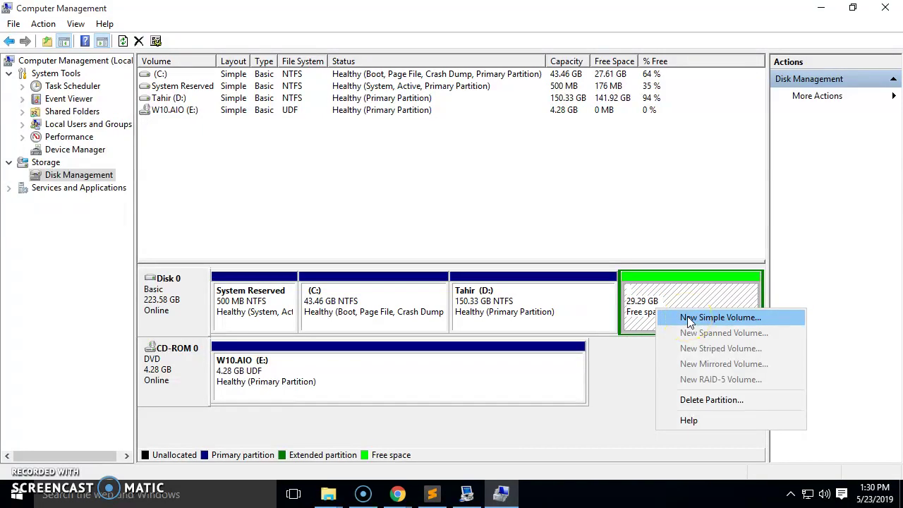
{"action": "left_click", "coordinate": [635, 362]}
{"action": "right_click", "coordinate": [540, 312]}
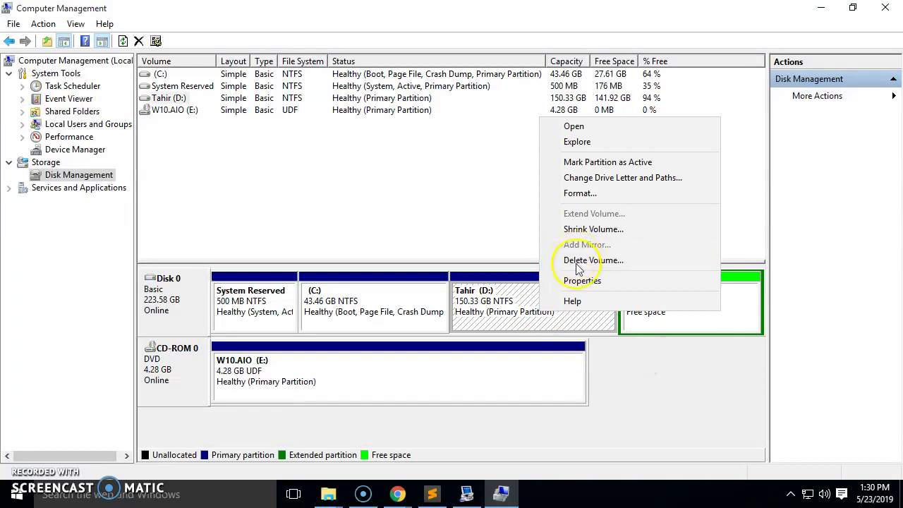
{"action": "left_click", "coordinate": [627, 342]}
{"action": "right_click", "coordinate": [420, 299]}
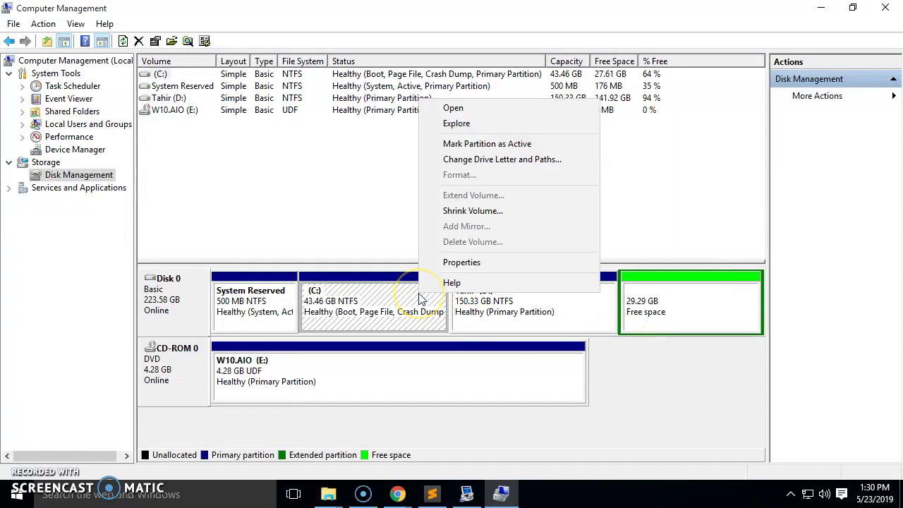
{"action": "left_click", "coordinate": [635, 382]}
Delete the 29.29 GB free-space partition on Disk 0 and confirm the deletion.
{"action": "left_click", "coordinate": [663, 327]}
{"action": "right_click", "coordinate": [667, 323]}
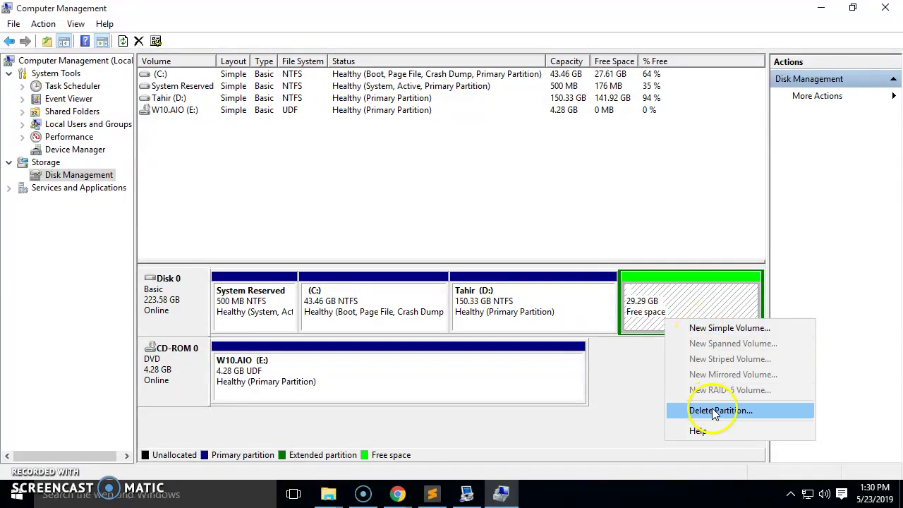
{"action": "left_click", "coordinate": [759, 410]}
{"action": "left_click", "coordinate": [534, 303]}
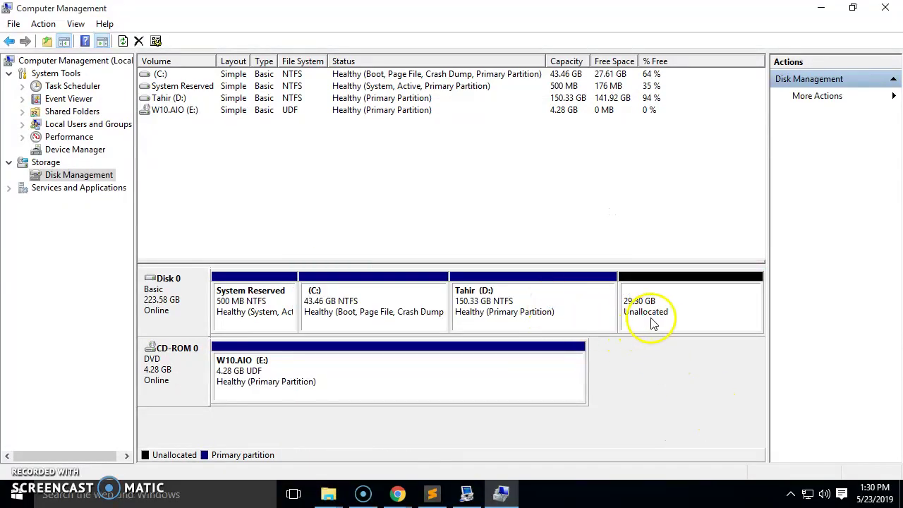
Create a 29999 MB simple volume in the unallocated space with letter F, NTFS, label New Volume and quick format, and view This PC.
{"action": "right_click", "coordinate": [667, 305]}
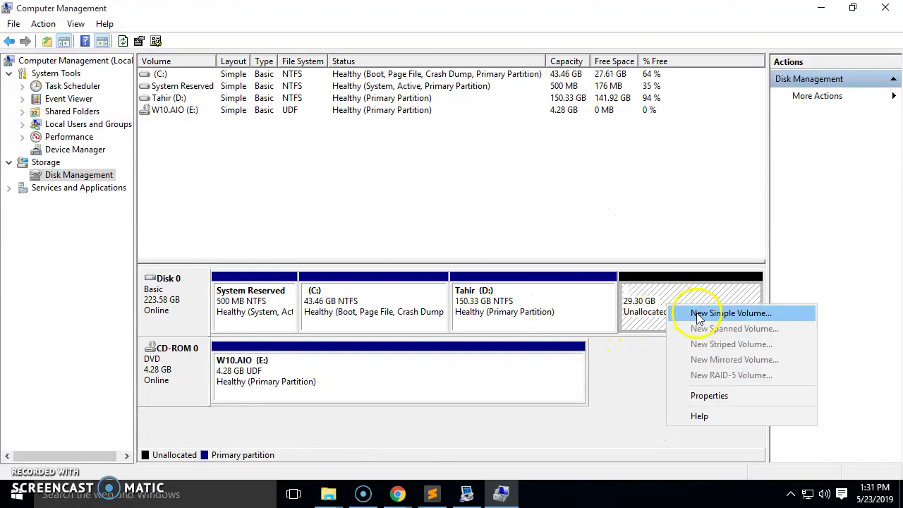
{"action": "left_click", "coordinate": [683, 311]}
{"action": "left_click", "coordinate": [415, 328]}
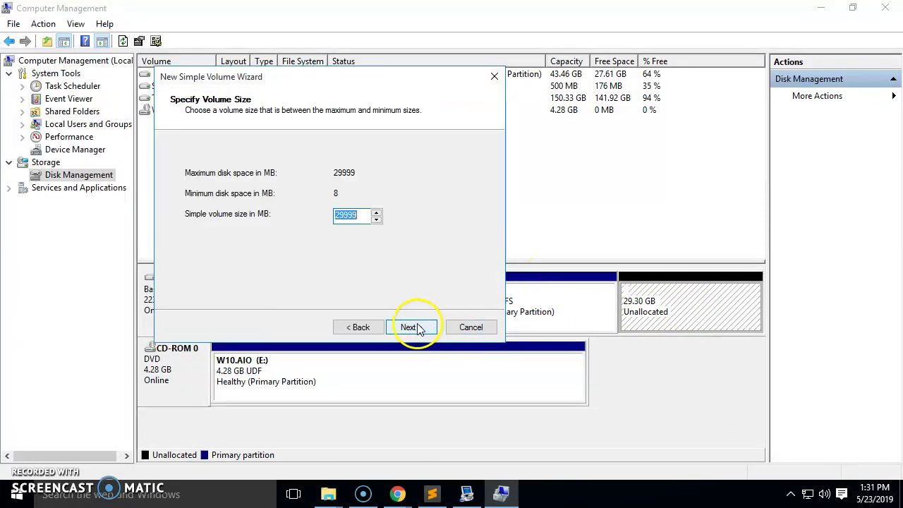
{"action": "left_click", "coordinate": [416, 328]}
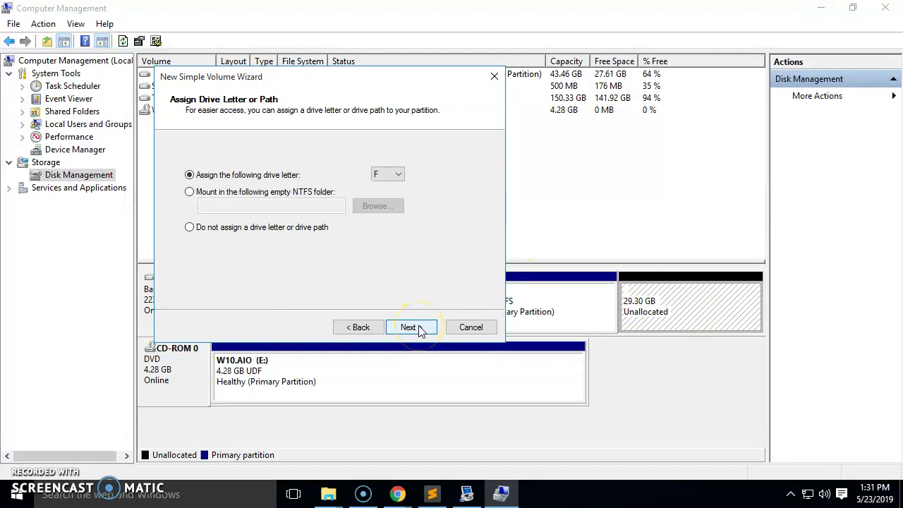
{"action": "left_click", "coordinate": [411, 327]}
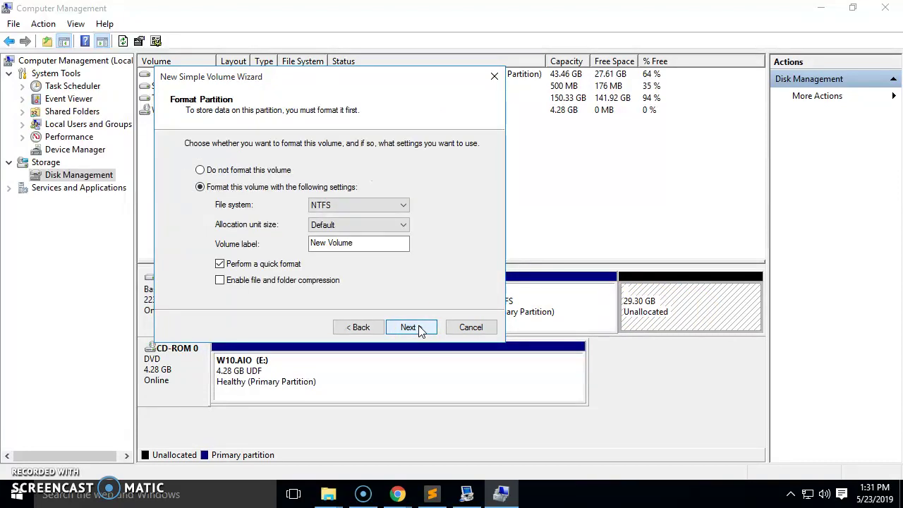
{"action": "left_click", "coordinate": [416, 328]}
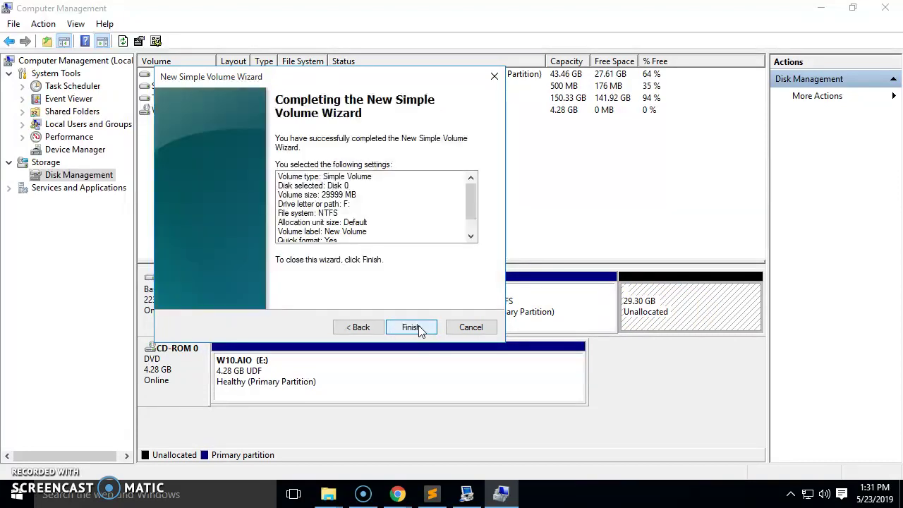
{"action": "left_click", "coordinate": [417, 329]}
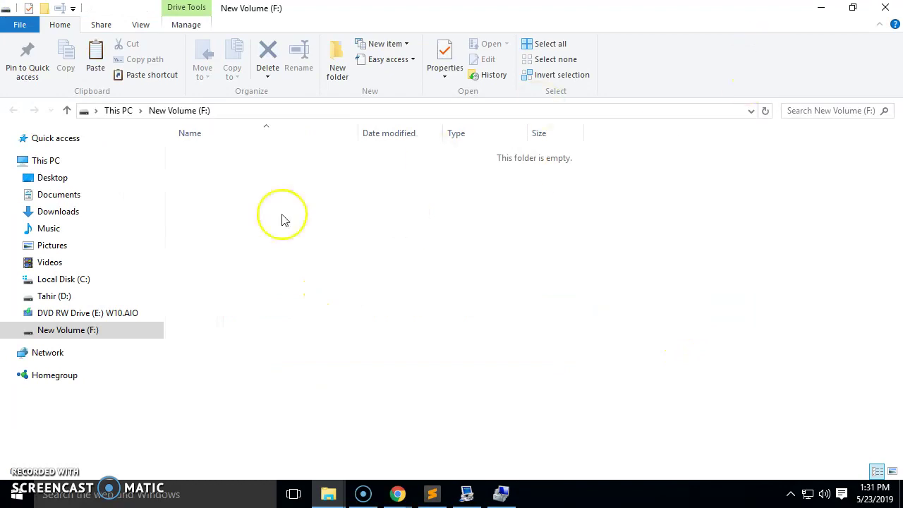
{"action": "left_click", "coordinate": [46, 161]}
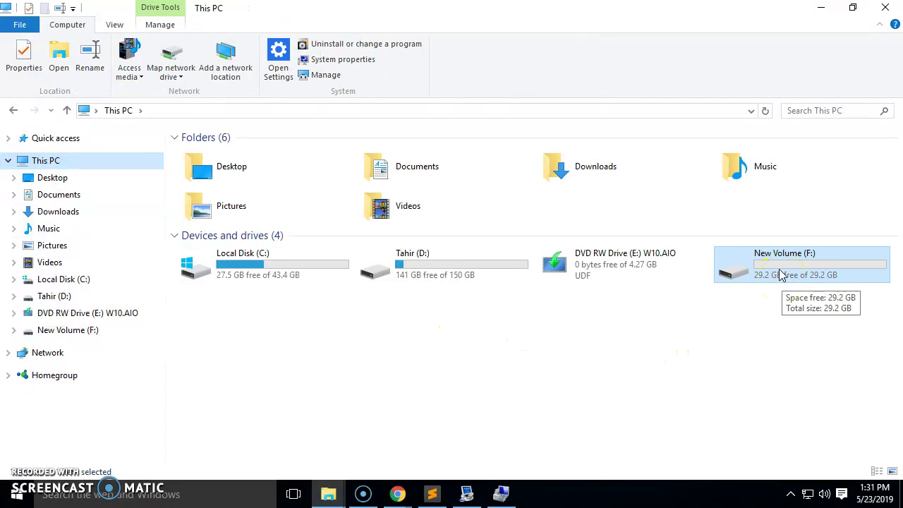
In Sublime Text, add an h3 under the EasyBCD line of title.html: "In this drive, Linux was instaled, After making changes to boot".
{"action": "left_click", "coordinate": [434, 493]}
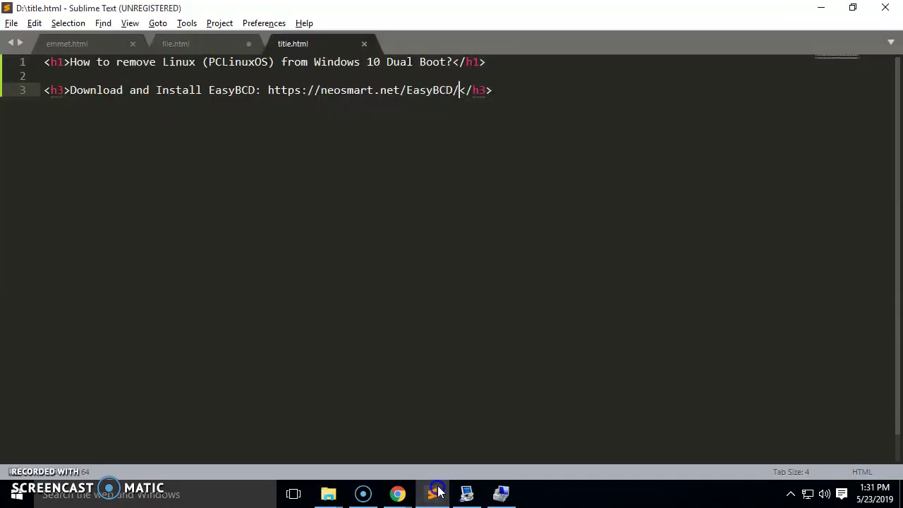
{"action": "left_click", "coordinate": [504, 90]}
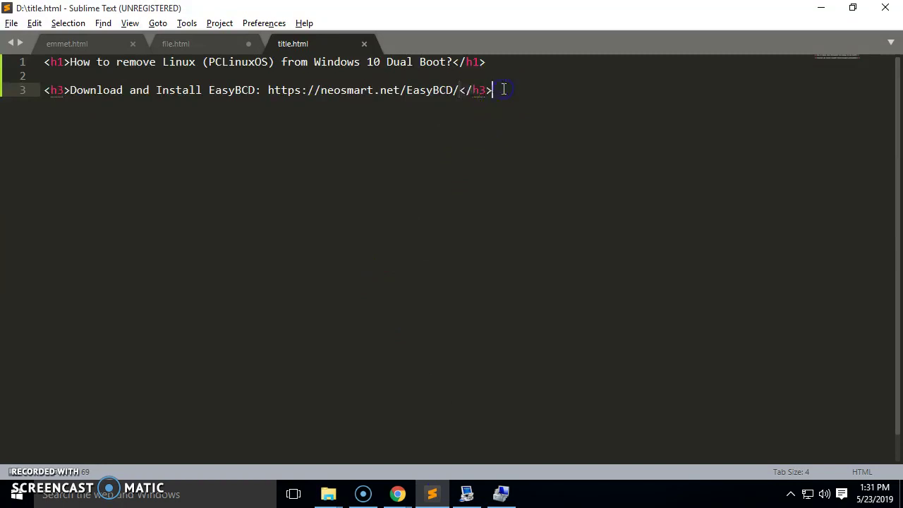
{"action": "key", "text": "Return"}
{"action": "key", "text": "Return"}
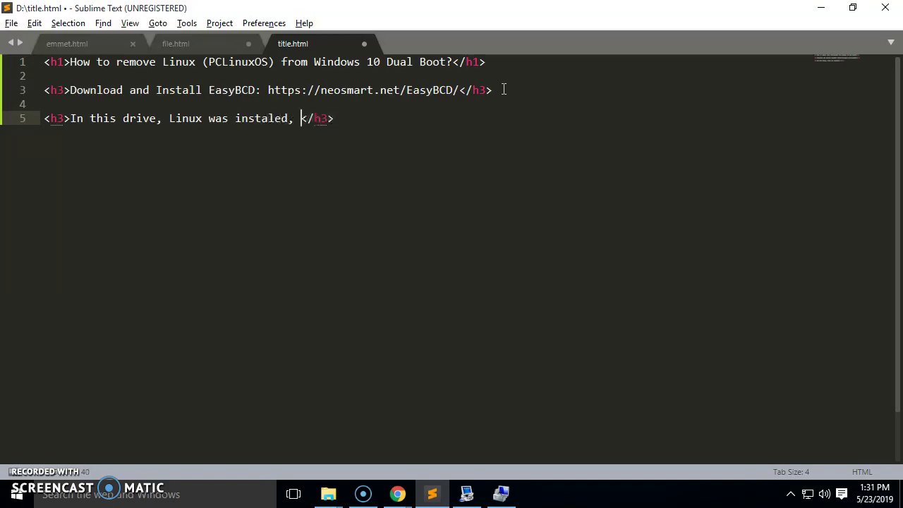
{"action": "type", "text": "After making chan"}
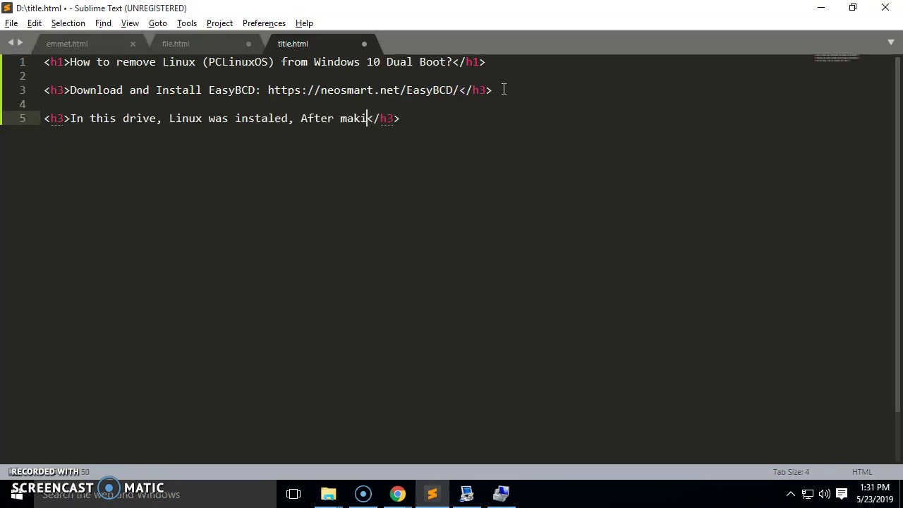
{"action": "type", "text": "ges to boot"}
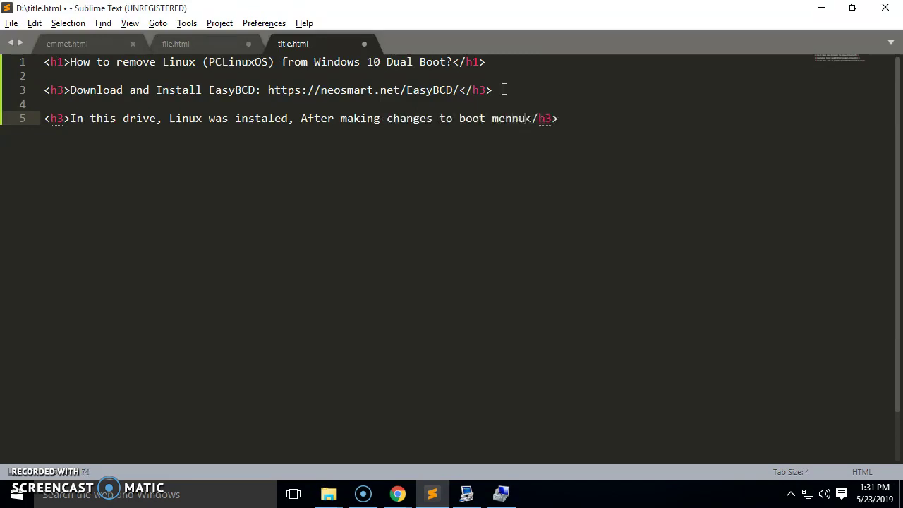
Continue the h3 with "menu, I have also delated the partition and formated it to delete all of the linux files." and save title.html.
{"action": "type", "text": "menu, I have also delated the partition"}
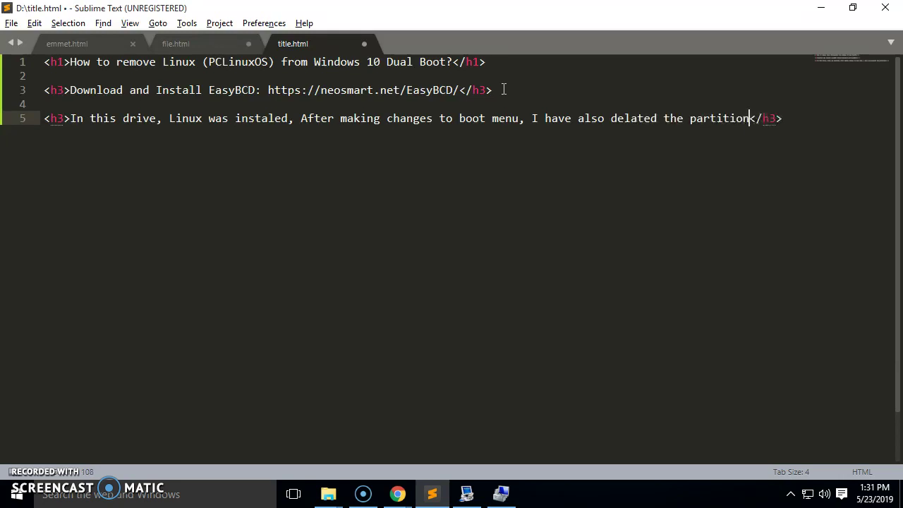
{"action": "type", "text": " and formated it to delete"}
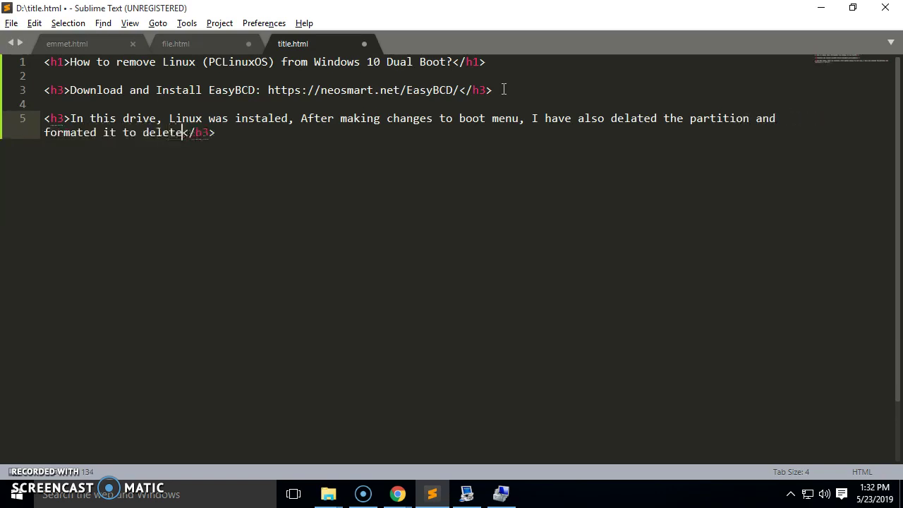
{"action": "type", "text": " all of the linux files."}
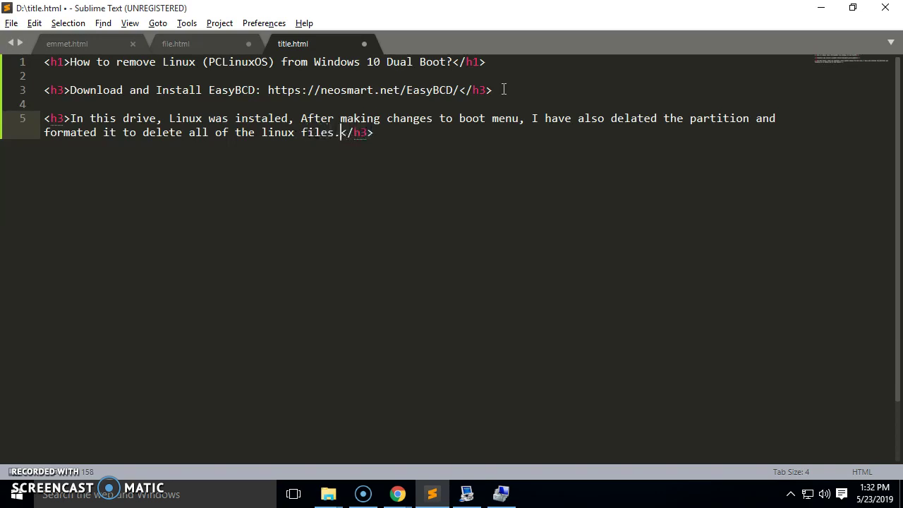
{"action": "key", "text": "ctrl+s"}
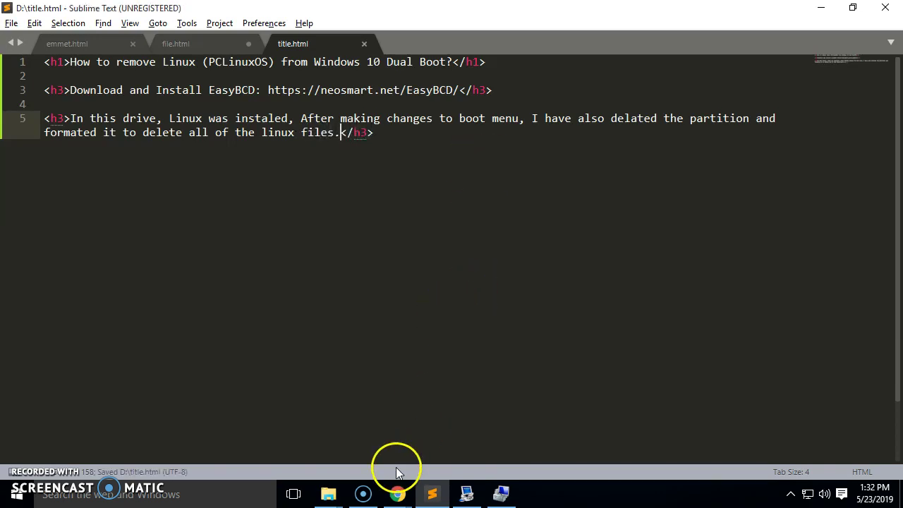
Switch to Chrome, reload the title.html page and highlight the new paragraph about the Linux drive.
{"action": "mouse_move", "coordinate": [405, 490]}
{"action": "left_click", "coordinate": [452, 438]}
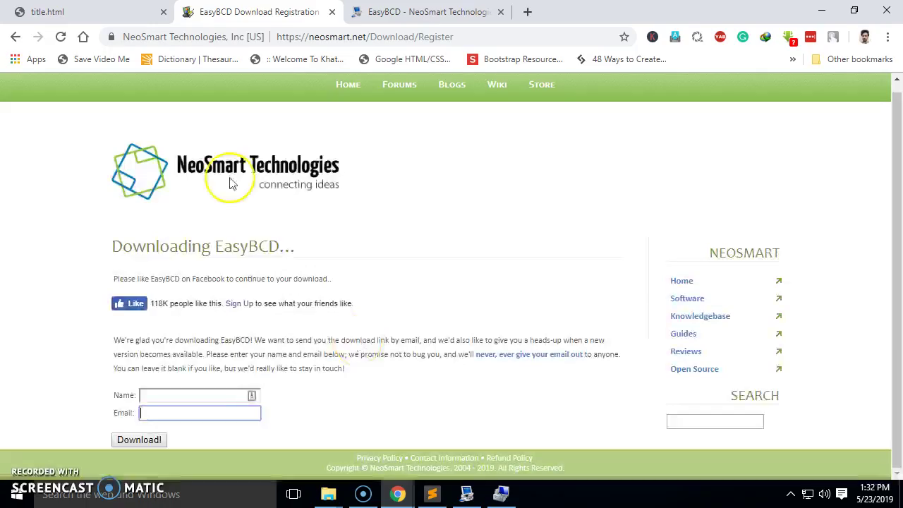
{"action": "left_click", "coordinate": [102, 18]}
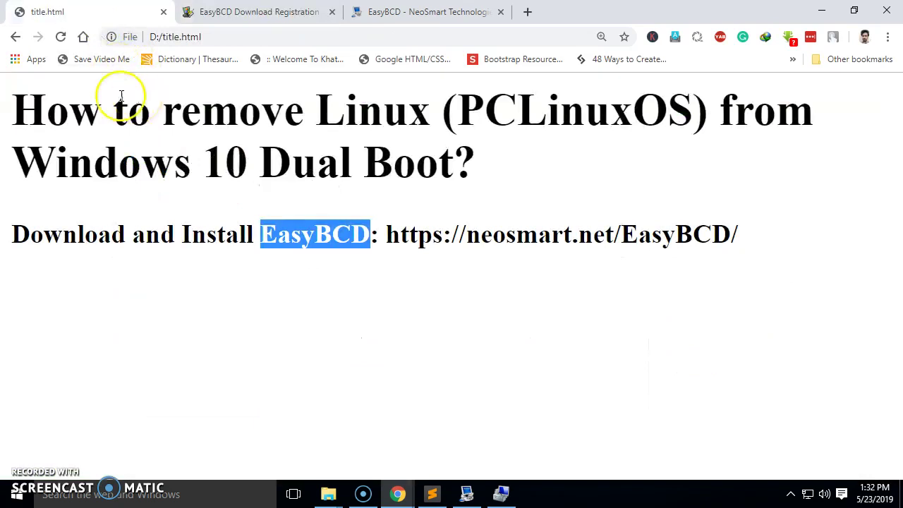
{"action": "left_click", "coordinate": [60, 36]}
{"action": "left_click_drag", "start_coordinate": [10, 289], "coordinate": [814, 343]}
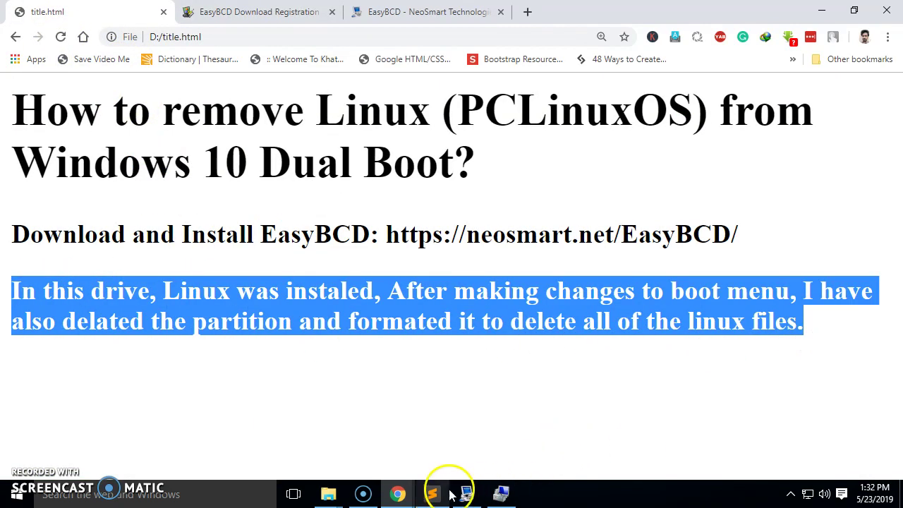
Switch to Computer Management to review New Volume (F:) on Disk 0 and return to the title.html page in Chrome.
{"action": "left_click", "coordinate": [502, 494]}
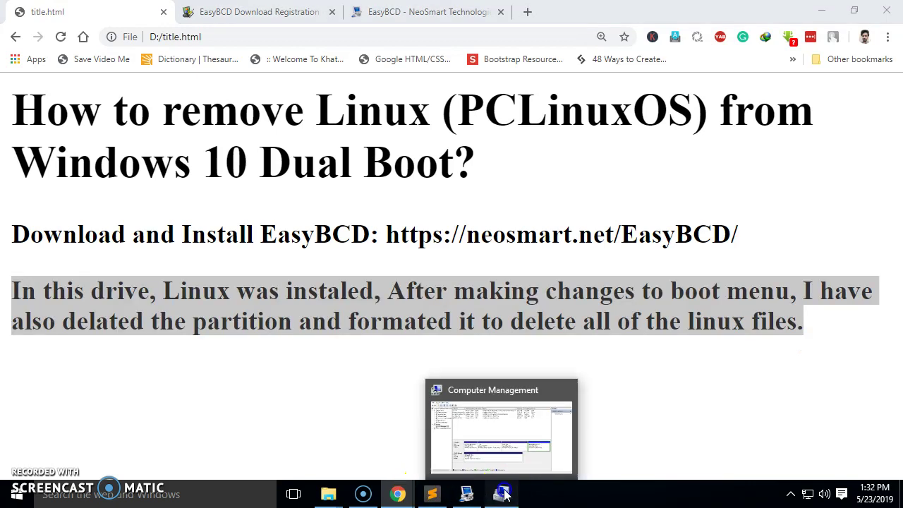
{"action": "left_click", "coordinate": [676, 314]}
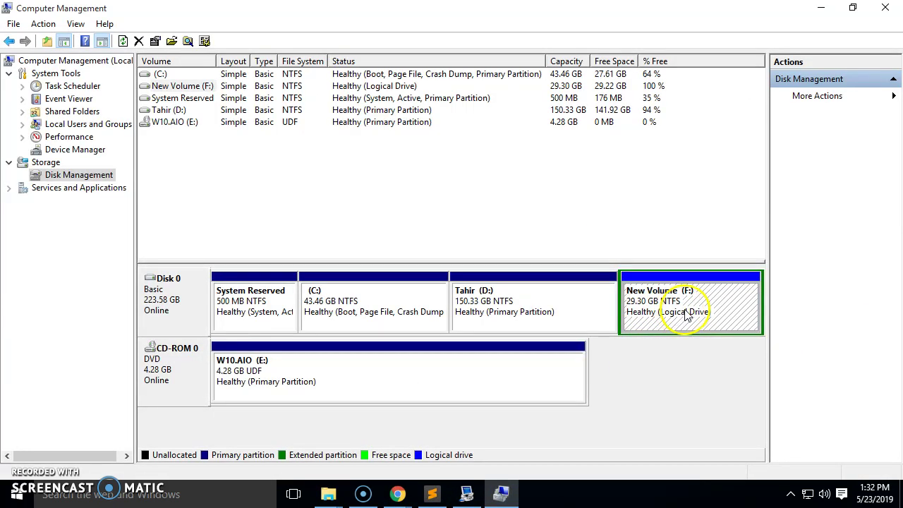
{"action": "key", "text": "alt+Tab"}
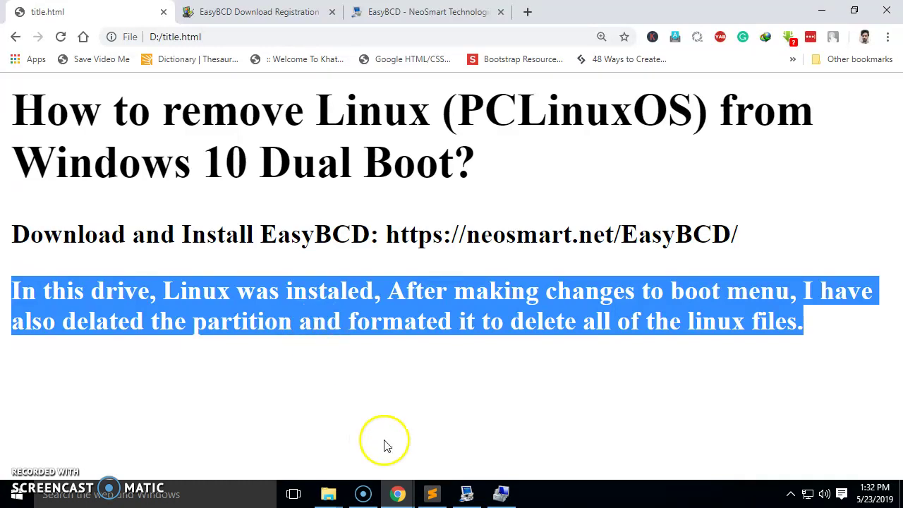
In Sublime Text, correct "instaled" to "installed" and "delated" to "deleted" in the Linux drive paragraph and save title.html.
{"action": "left_click", "coordinate": [433, 492]}
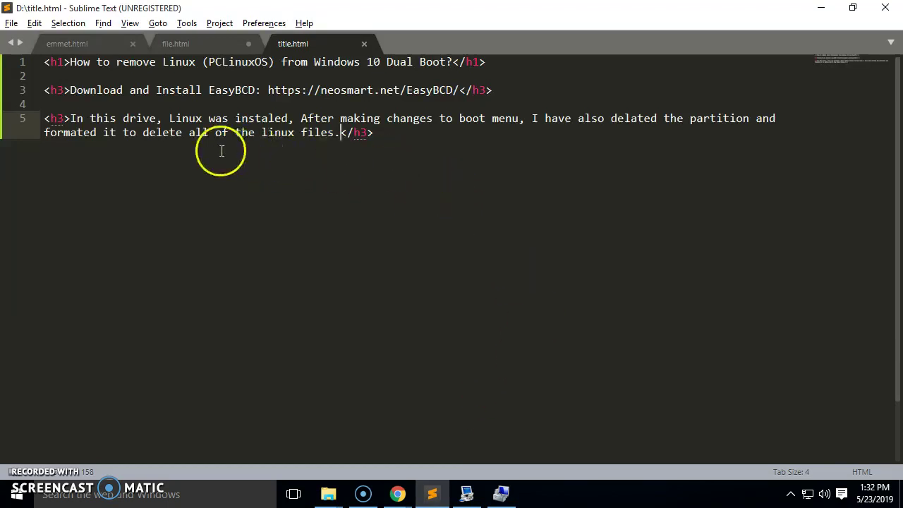
{"action": "right_click", "coordinate": [258, 122]}
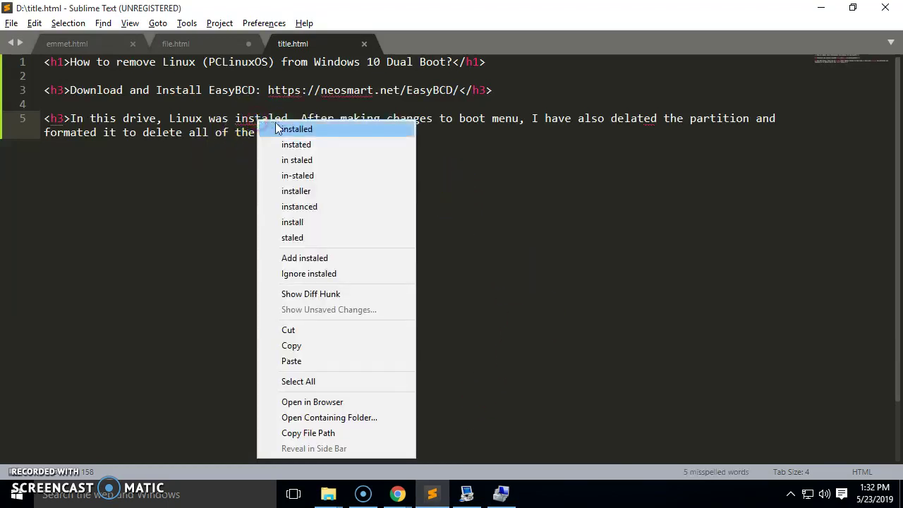
{"action": "left_click", "coordinate": [278, 129]}
{"action": "right_click", "coordinate": [630, 119]}
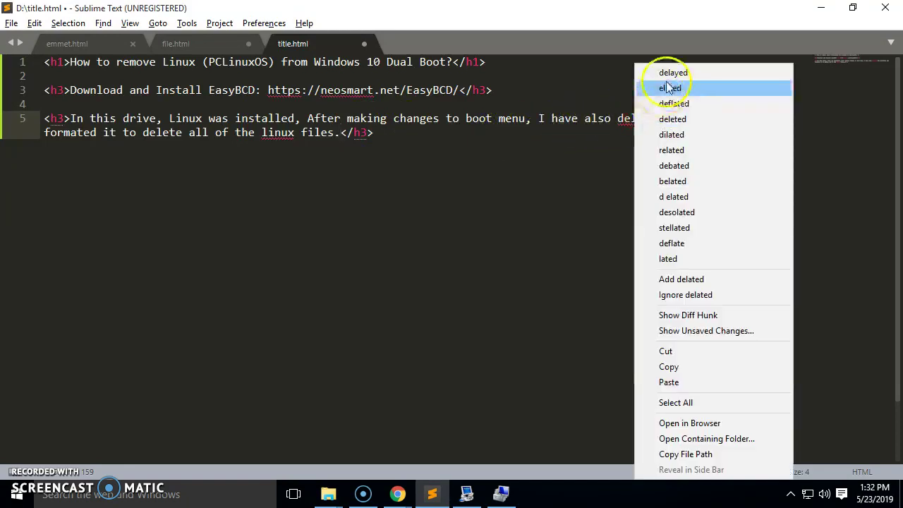
{"action": "left_click", "coordinate": [690, 120]}
{"action": "left_click", "coordinate": [402, 160]}
{"action": "key", "text": "ctrl+s"}
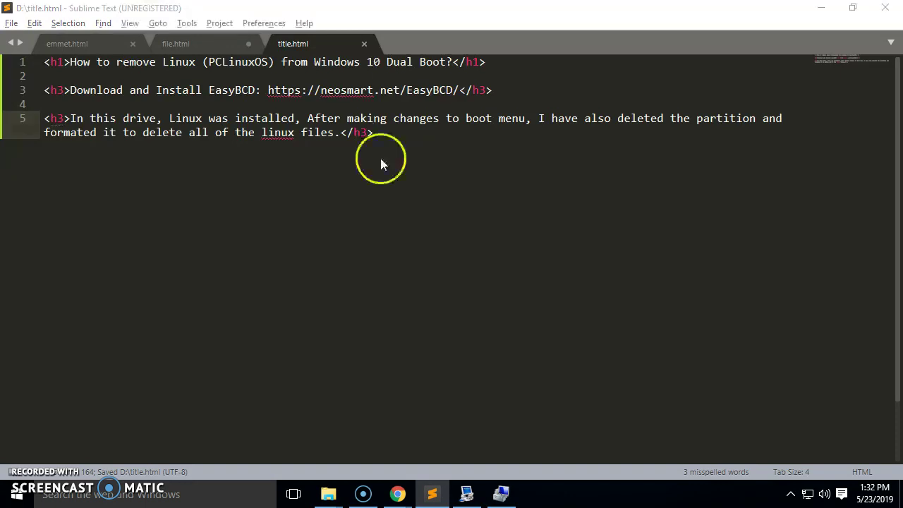
Switch to Chrome, reload title.html and highlight the corrected paragraph about the Linux drive.
{"action": "key", "text": "alt+Tab"}
{"action": "left_click", "coordinate": [62, 36]}
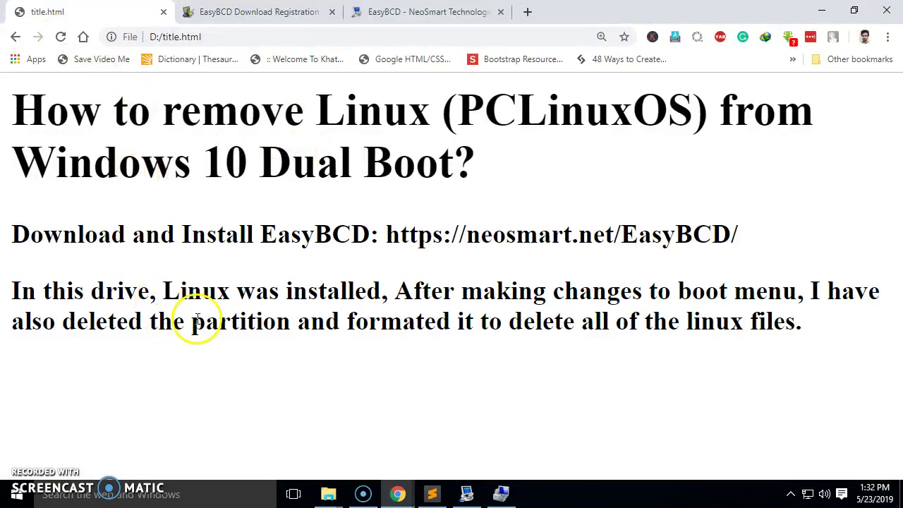
{"action": "left_click_drag", "start_coordinate": [12, 290], "coordinate": [812, 339]}
Review New Volume (F:) in Computer Management and under This PC in File Explorer, and close the File Explorer window.
{"action": "left_click", "coordinate": [502, 494]}
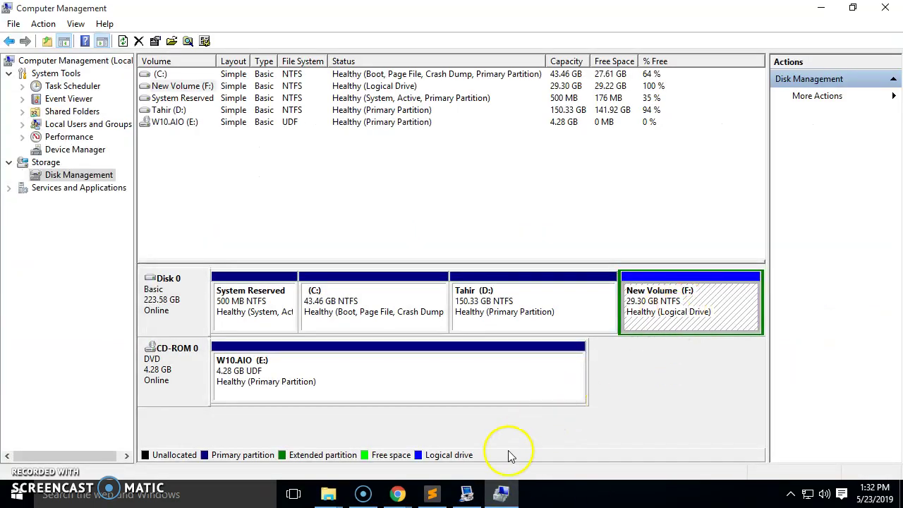
{"action": "left_click", "coordinate": [343, 494]}
{"action": "left_click", "coordinate": [460, 446]}
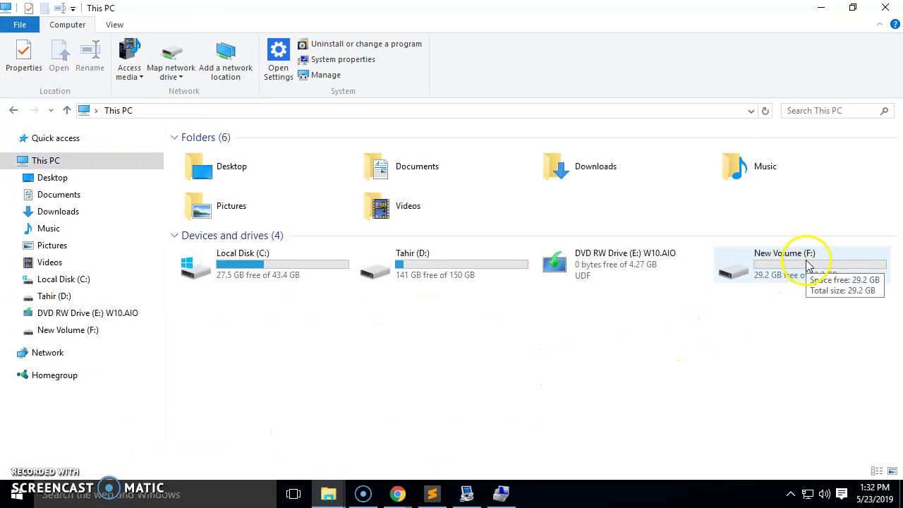
{"action": "left_click", "coordinate": [885, 7]}
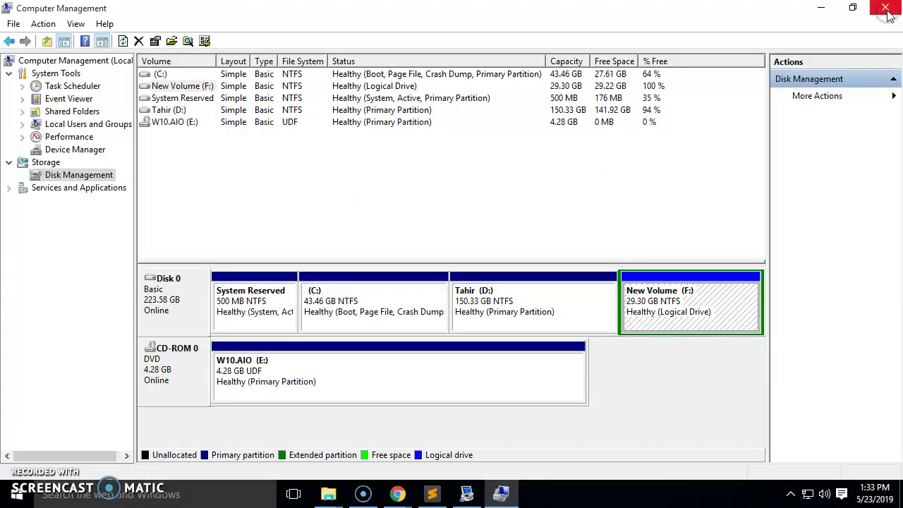
In Sublime Text, add an h3 to title.html: "Now you can save your oither files or install another Linux distribution on this drive.", and save.
{"action": "left_click", "coordinate": [433, 496]}
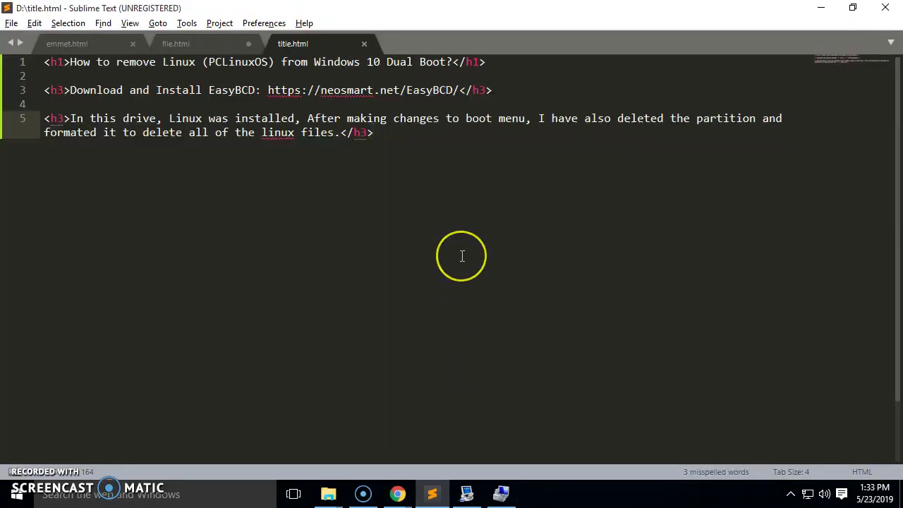
{"action": "key", "text": "Return"}
{"action": "key", "text": "Return"}
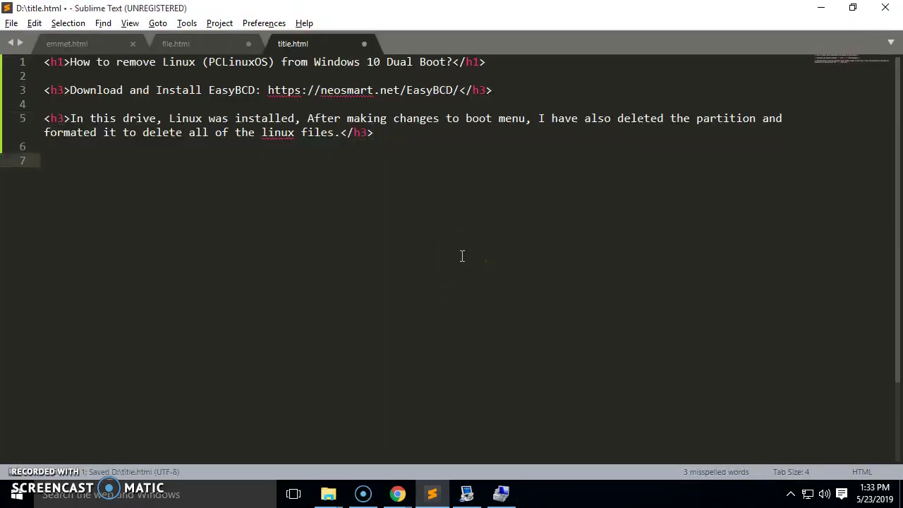
{"action": "type", "text": "h3"}
{"action": "key", "text": "Tab"}
{"action": "type", "text": "Now yo"}
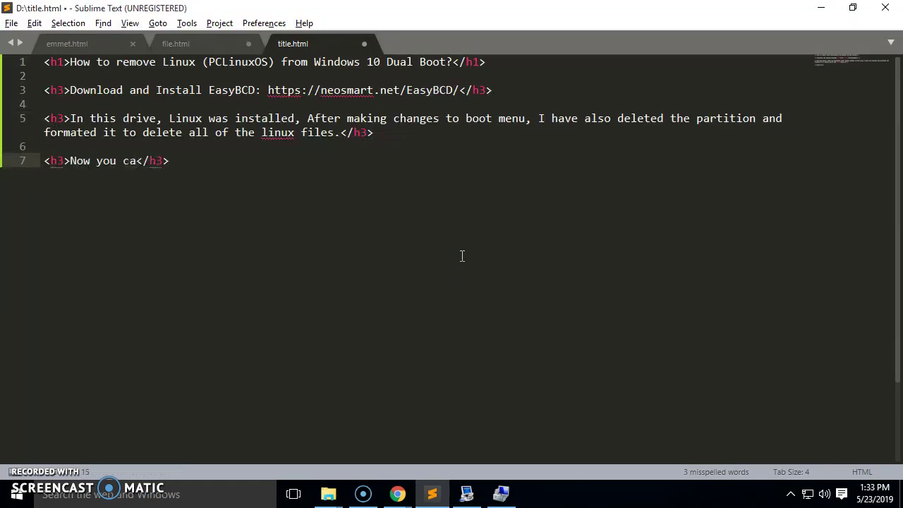
{"action": "type", "text": "u can save "}
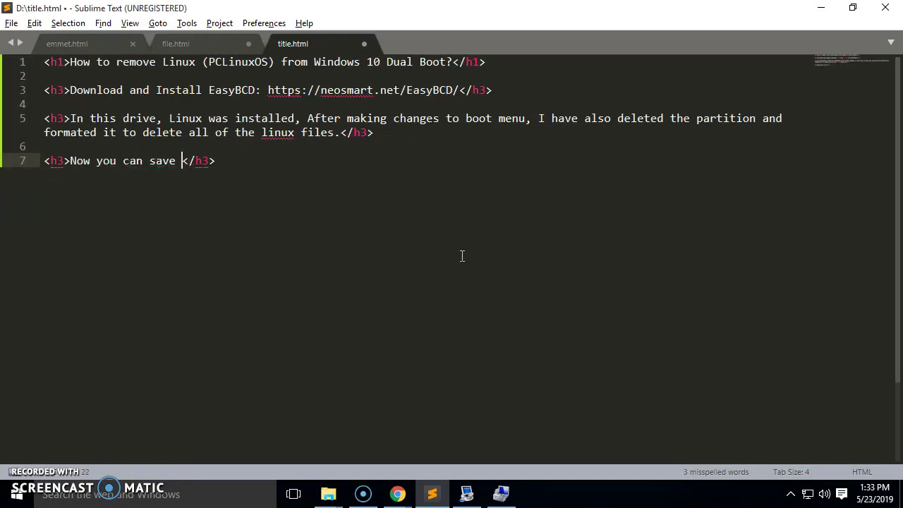
{"action": "type", "text": "your oither fi"}
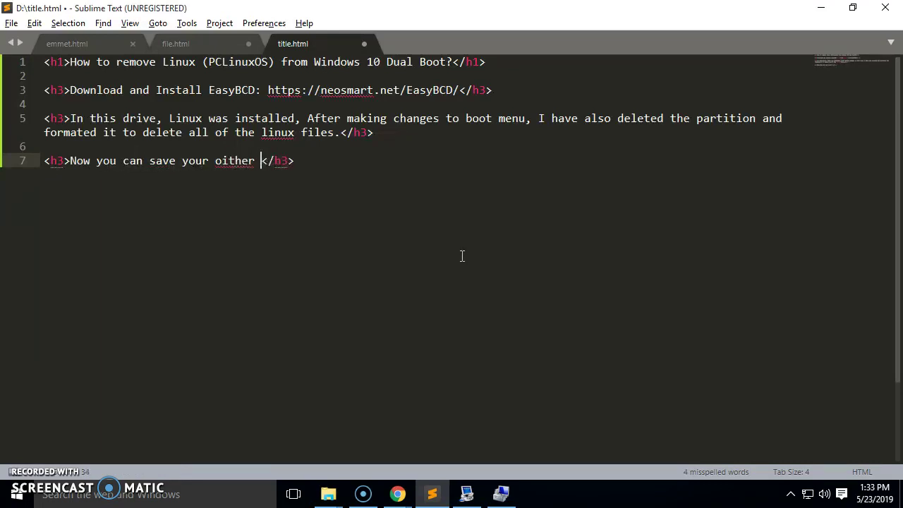
{"action": "type", "text": "les or install another Linux distr"}
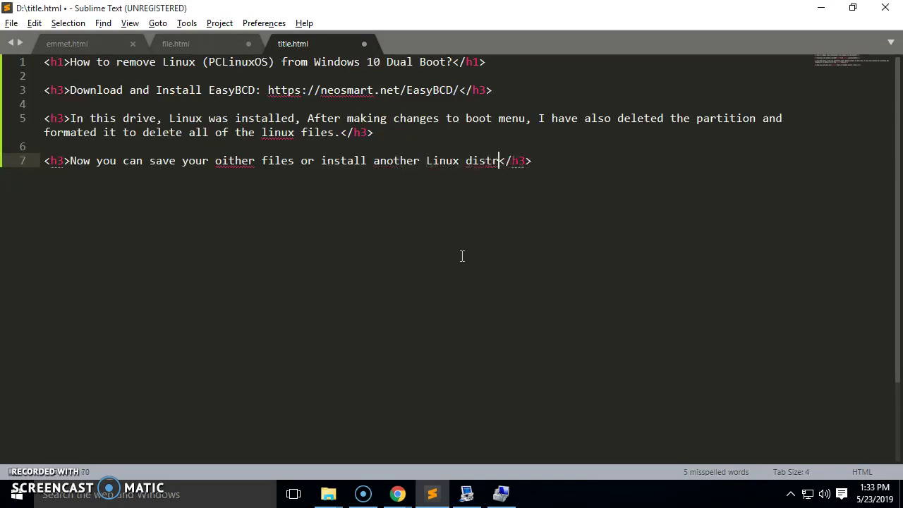
{"action": "type", "text": "ibution on this drive"}
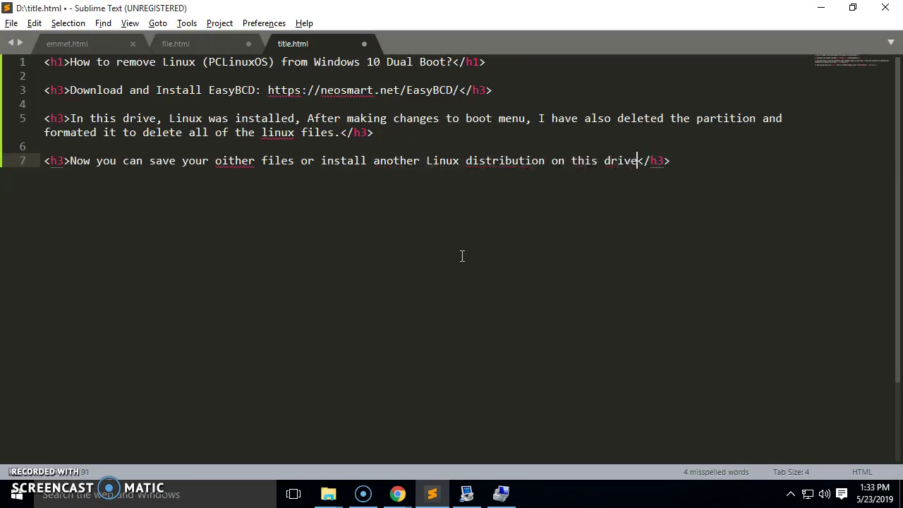
{"action": "type", "text": "."}
{"action": "key", "text": "ctrl+s"}
Remove the misspelled word "oither" from the last h3 and save title.html.
{"action": "left_click", "coordinate": [227, 161]}
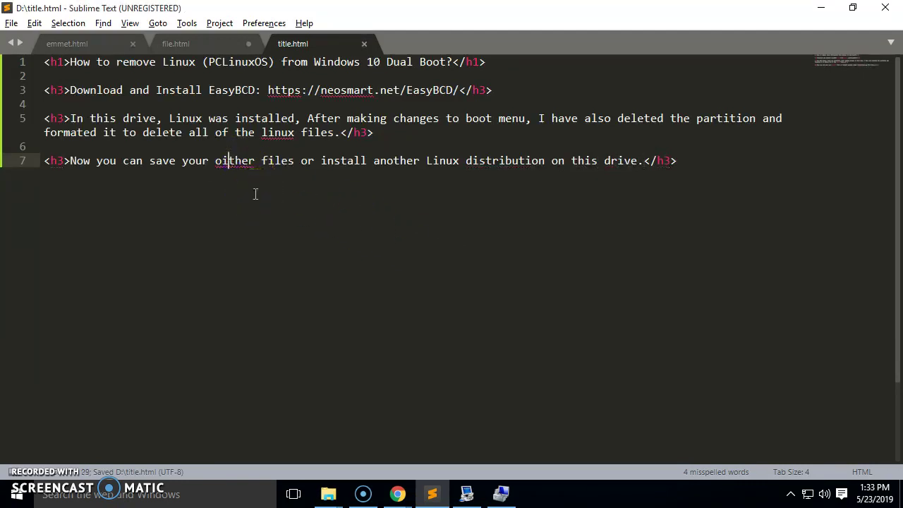
{"action": "key", "text": "BackSpace"}
{"action": "key", "text": "BackSpace"}
{"action": "key", "text": "Delete"}
{"action": "key", "text": "Delete"}
{"action": "key", "text": "Delete"}
{"action": "key", "text": "Delete"}
{"action": "key", "text": "Delete"}
{"action": "key", "text": "ctrl+s"}
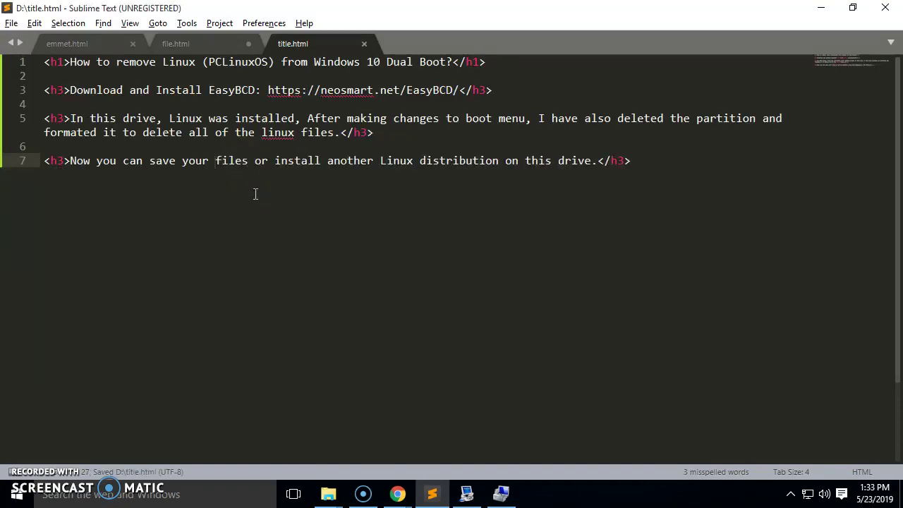
Switch to the title.html page in Chrome, reload it and highlight the new paragraph about saving files or installing another distribution.
{"action": "key", "text": "alt+Tab"}
{"action": "mouse_move", "coordinate": [398, 494]}
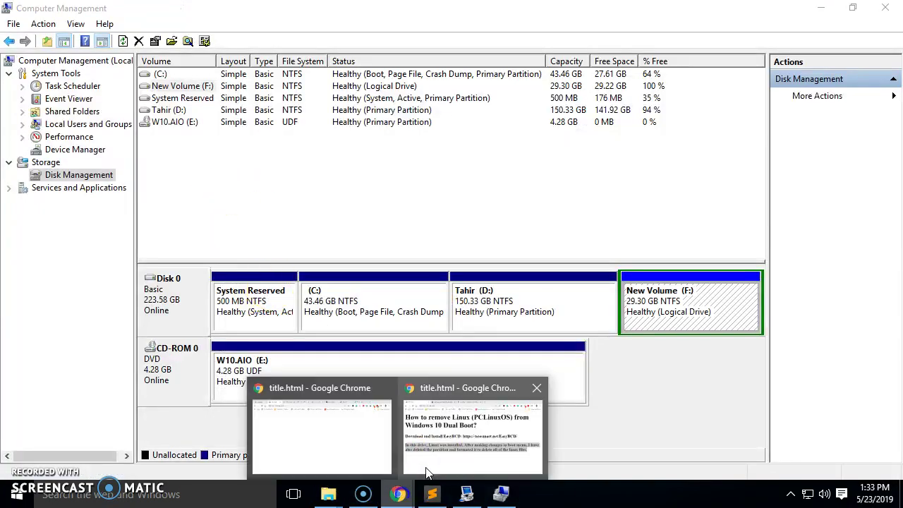
{"action": "left_click", "coordinate": [427, 471]}
{"action": "left_click", "coordinate": [61, 36]}
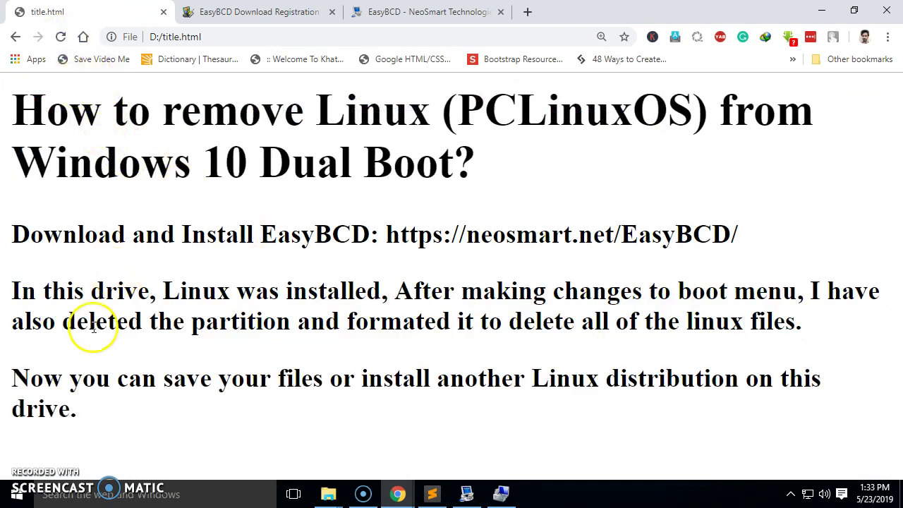
{"action": "left_click_drag", "start_coordinate": [14, 369], "coordinate": [89, 410]}
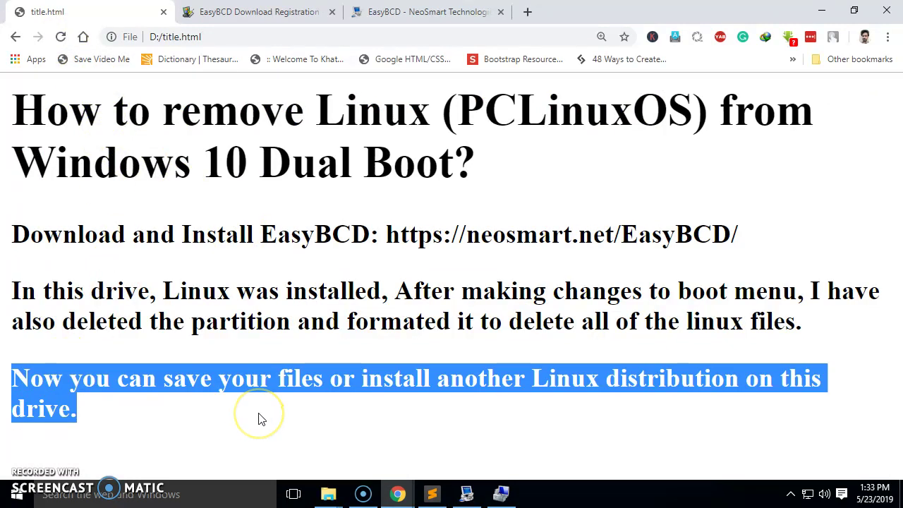